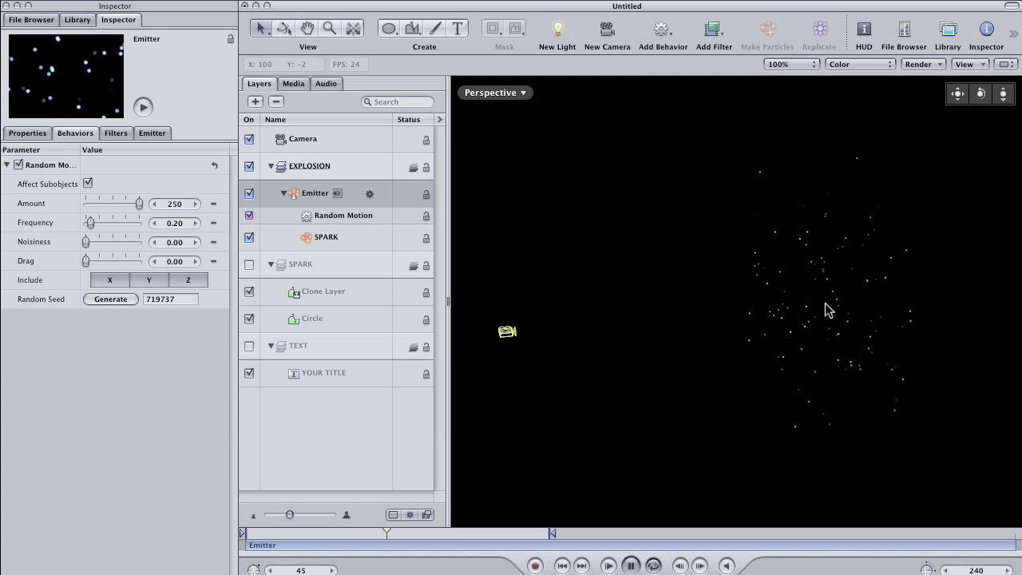
Step: Stop the particle preview and drag the playhead back to frame 1
key("space")
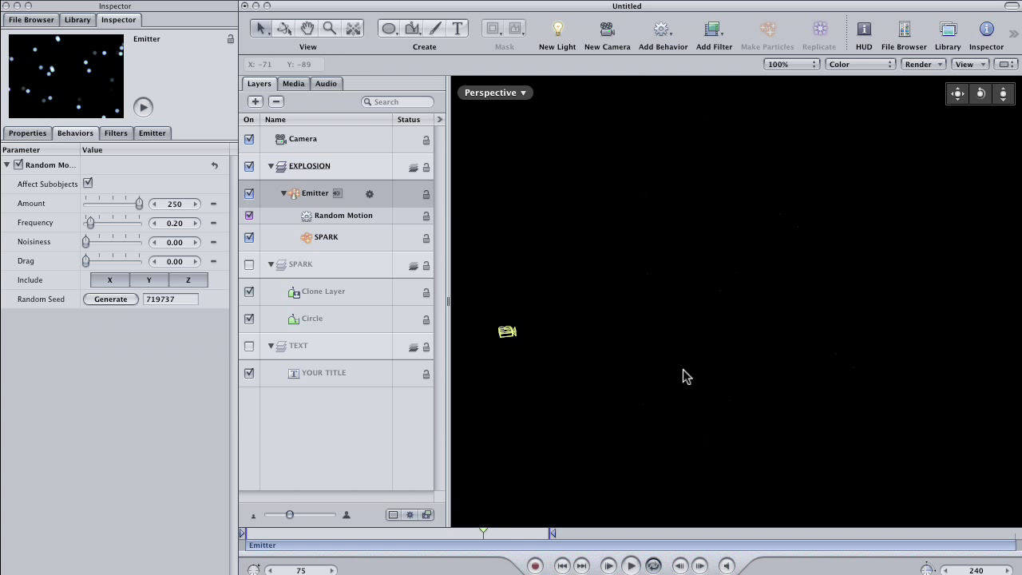
left_click_drag(347, 536, 235, 535)
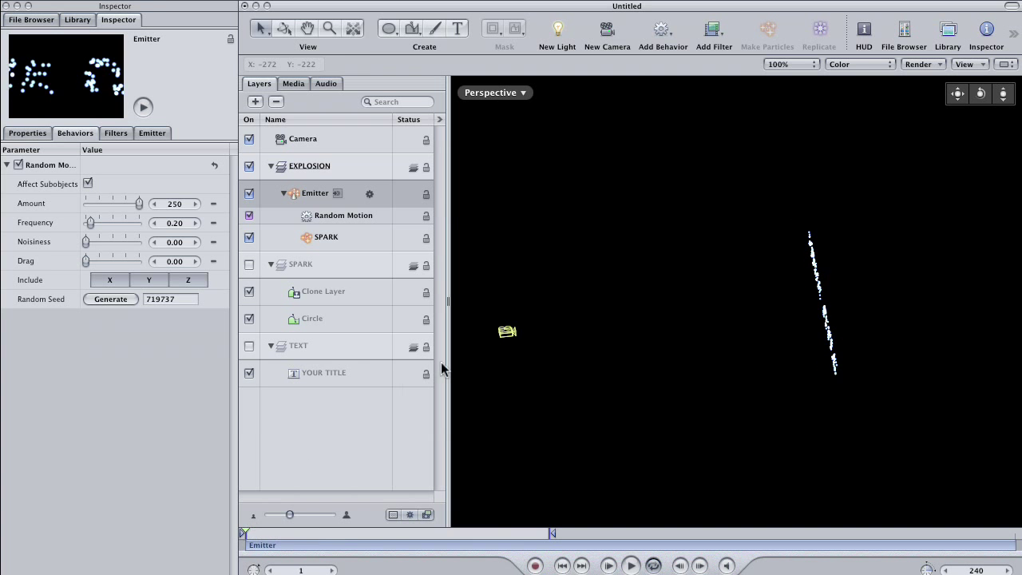
Step: Switch the canvas to Active Camera and add an empty group named NULL above EXPLOSION
left_click(491, 93)
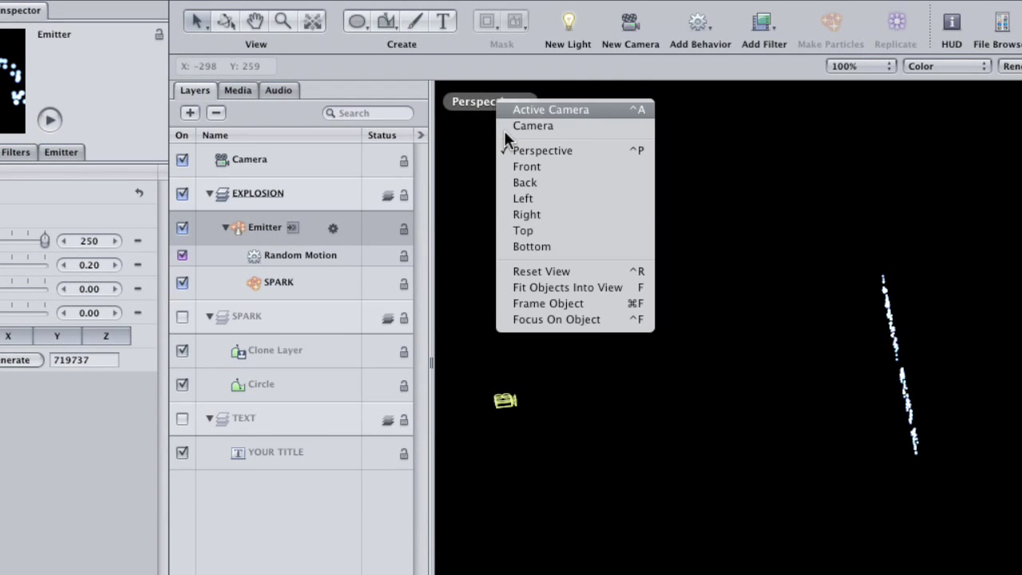
left_click(516, 111)
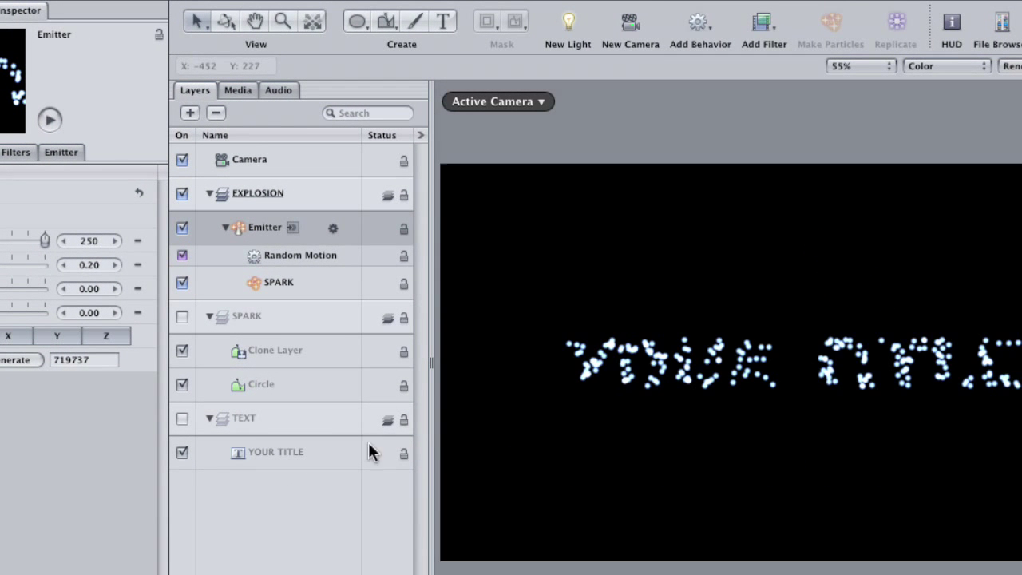
left_click(275, 196)
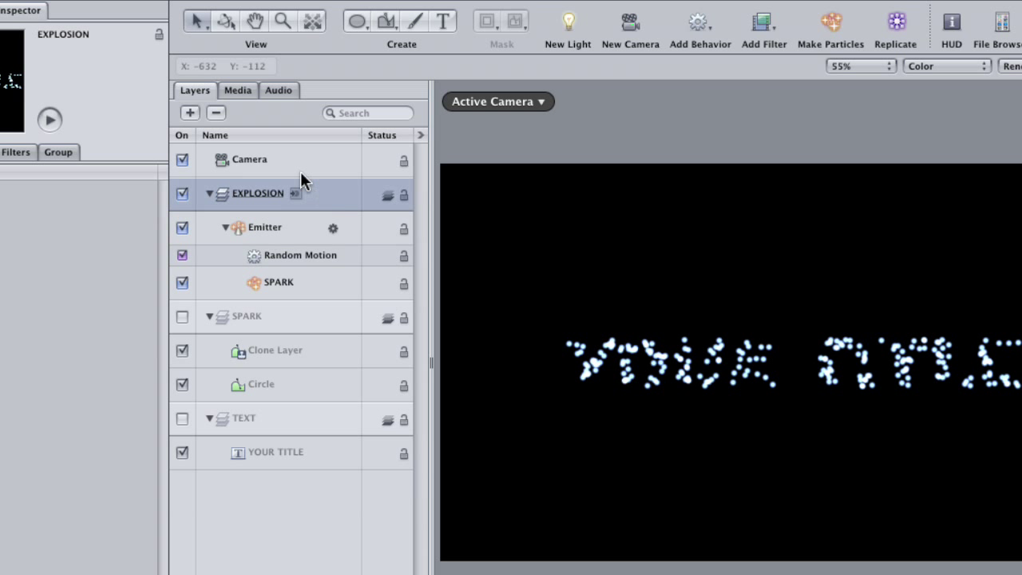
left_click(190, 112)
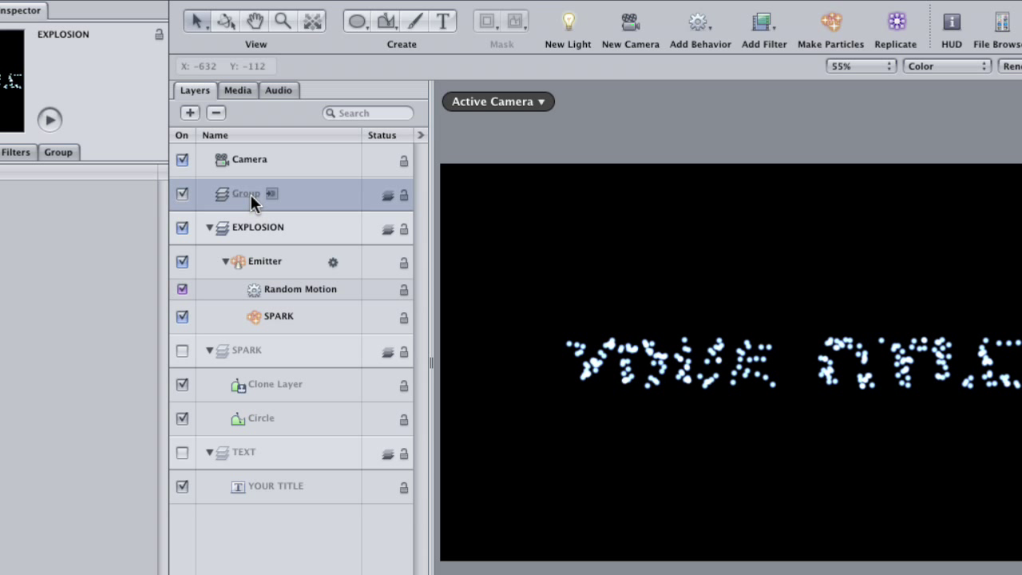
double_click(251, 194)
type("NULL")
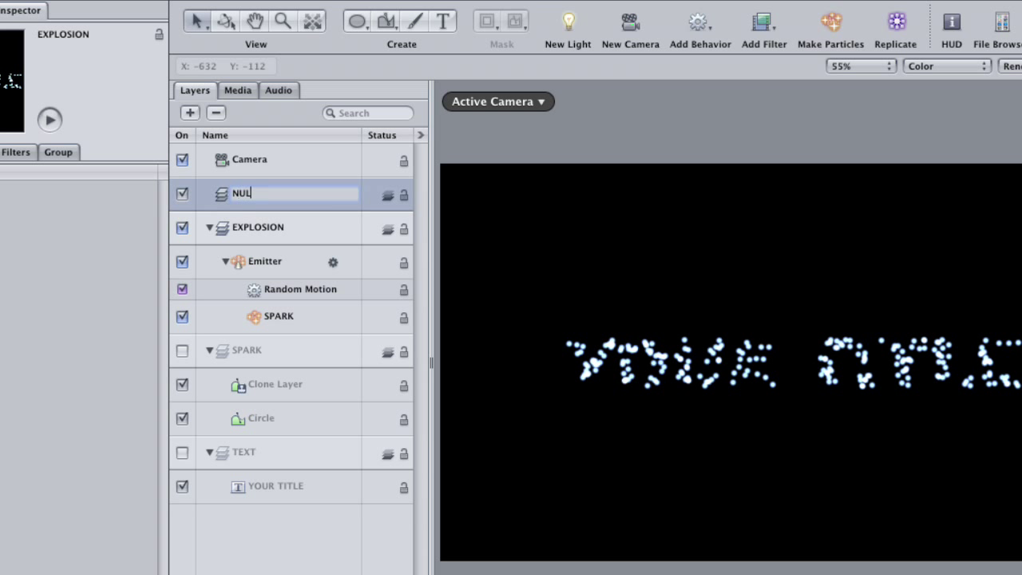
key("Return")
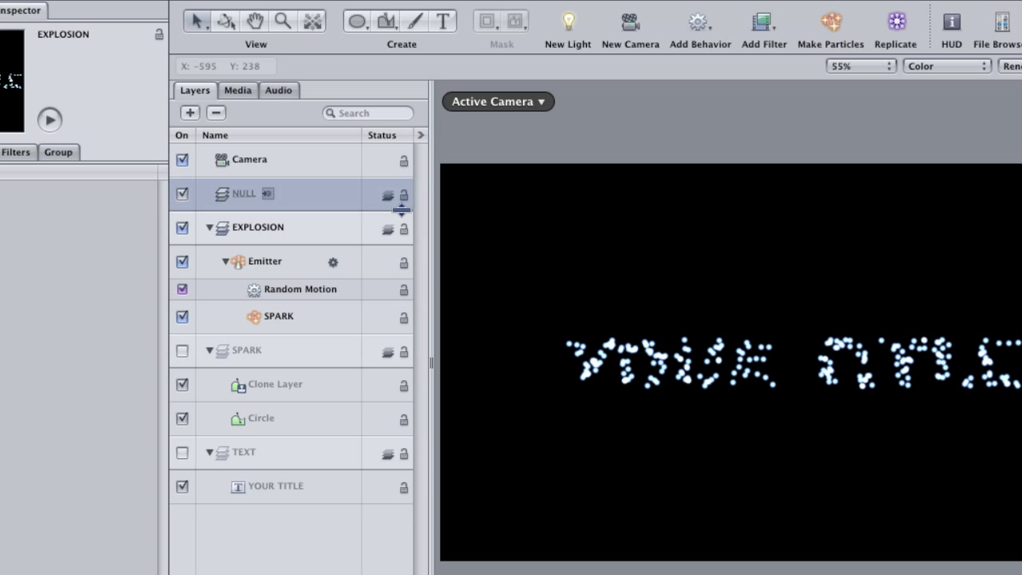
Step: Draw a large centred circle and make it unfilled with a white outline of width 37
left_click(357, 22)
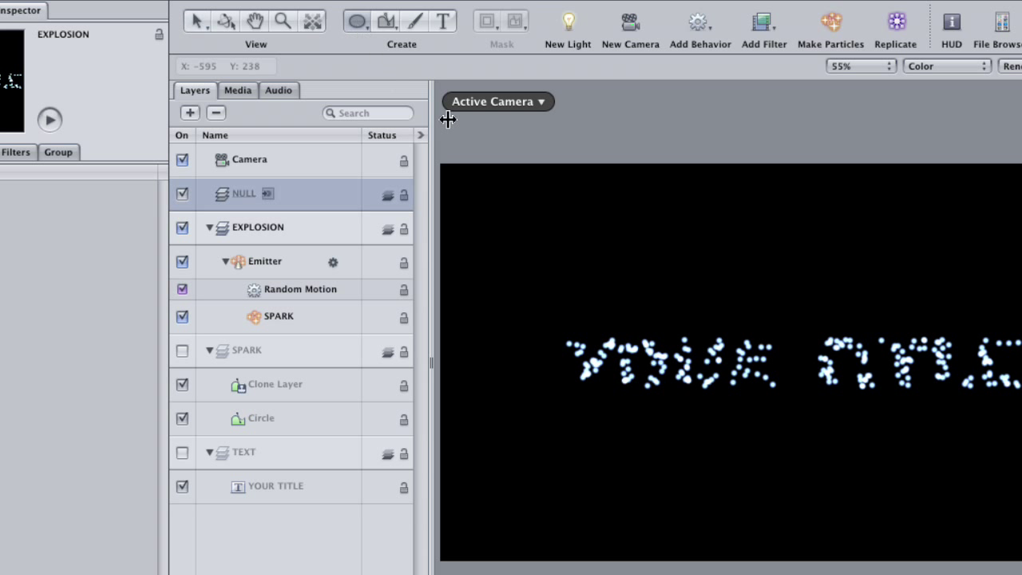
left_click_drag(786, 360, 903, 440)
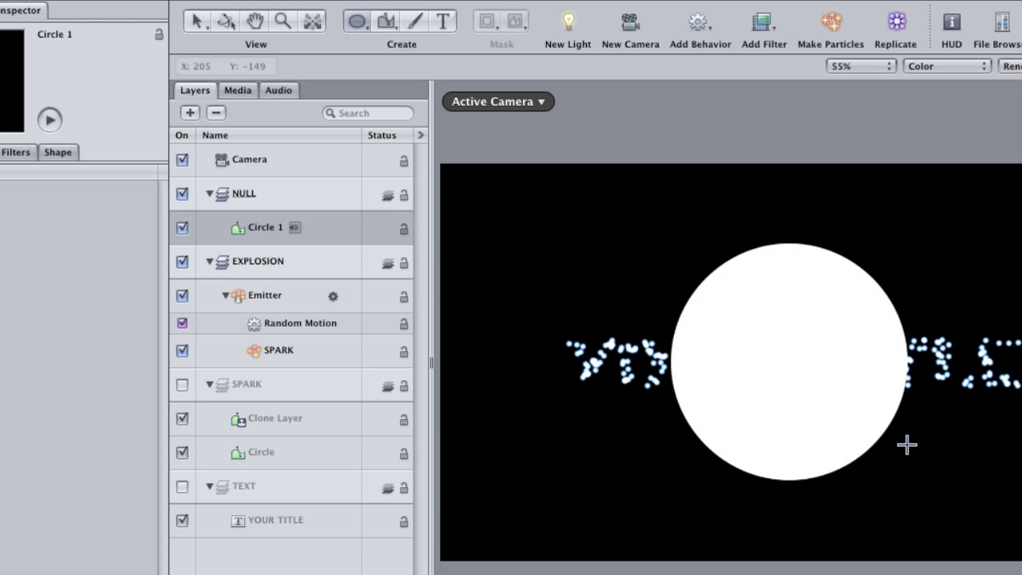
left_click(189, 154)
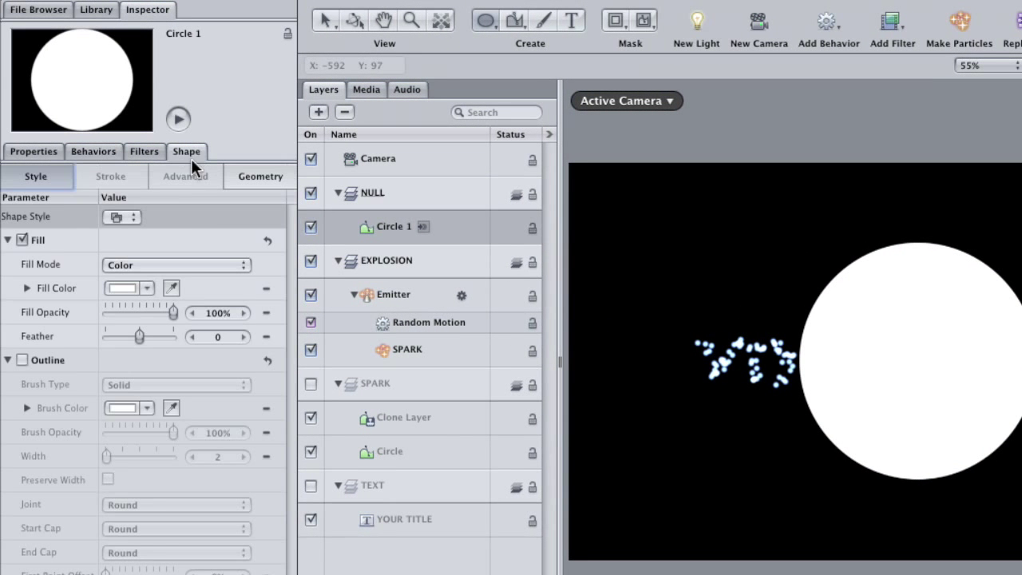
left_click(22, 240)
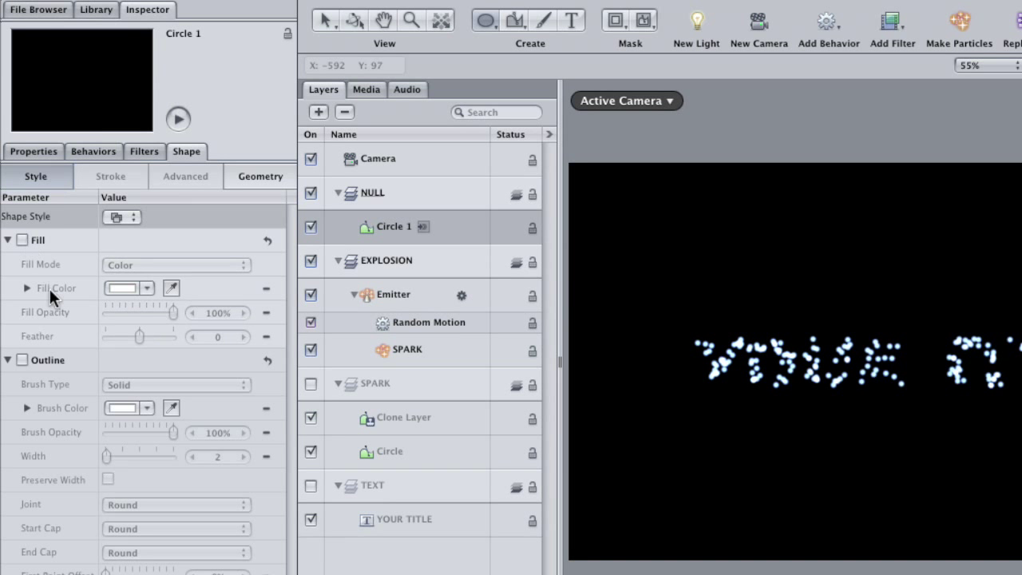
left_click(22, 360)
left_click_drag(105, 453, 130, 453)
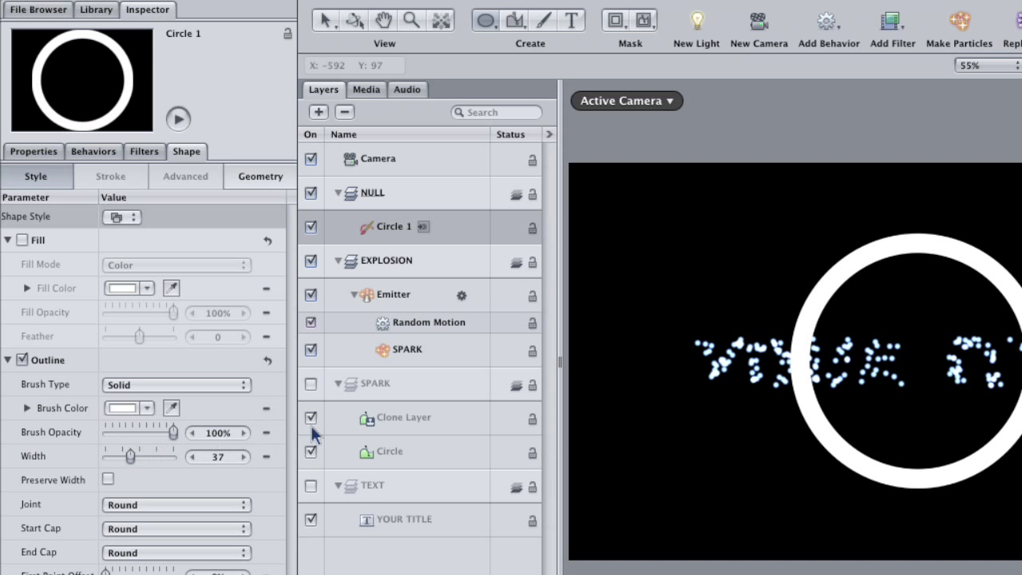
Step: Reset Circle 1's position to 0, 0 and set its X rotation to 90°
left_click(44, 151)
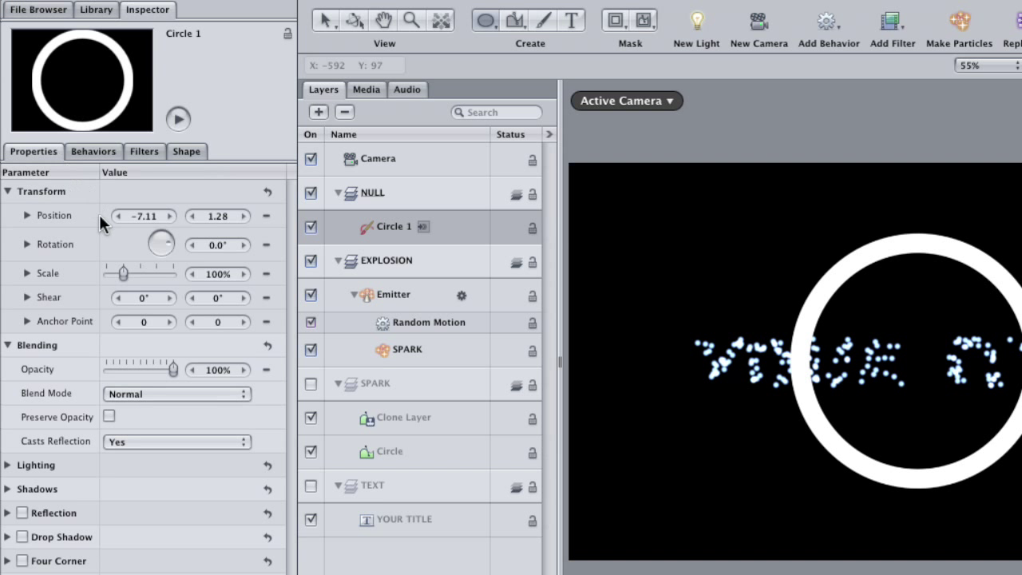
left_click(267, 191)
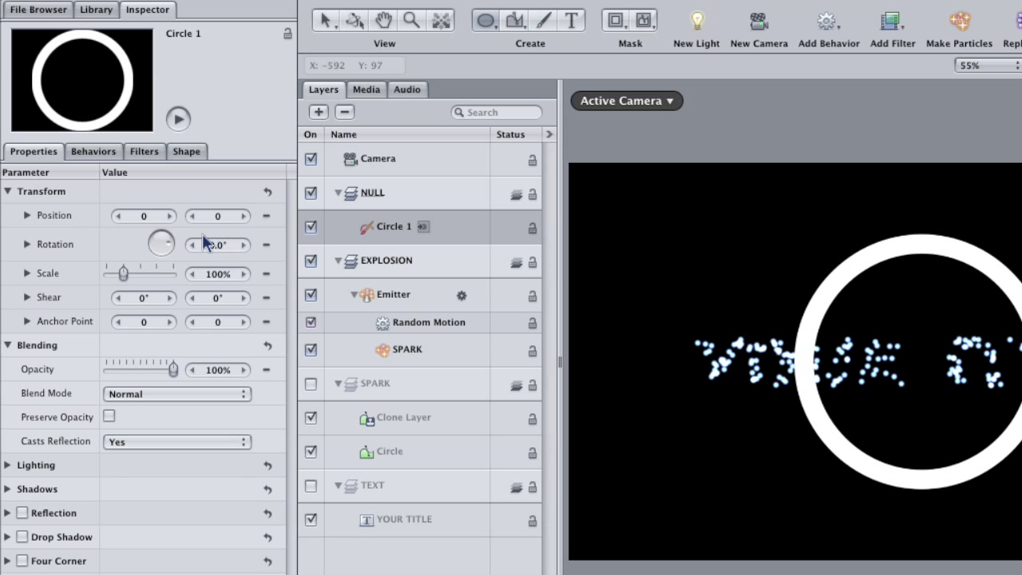
left_click(28, 245)
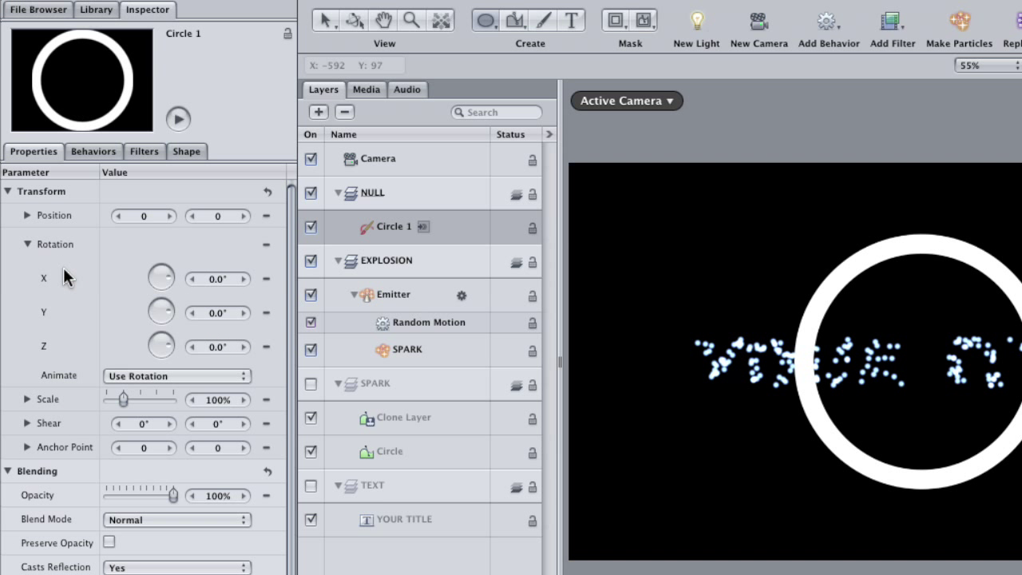
left_click(217, 279)
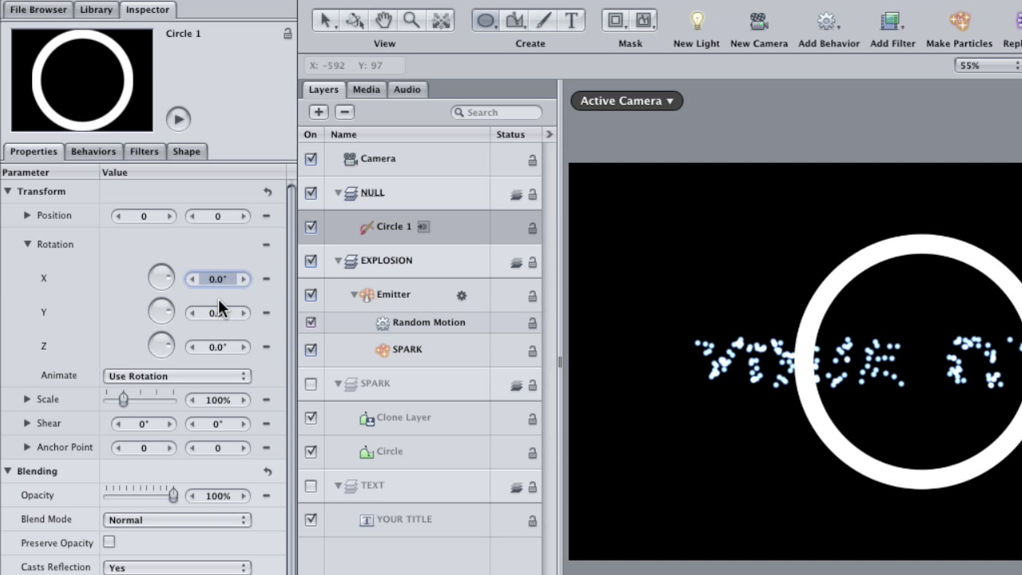
type("90")
key("Return")
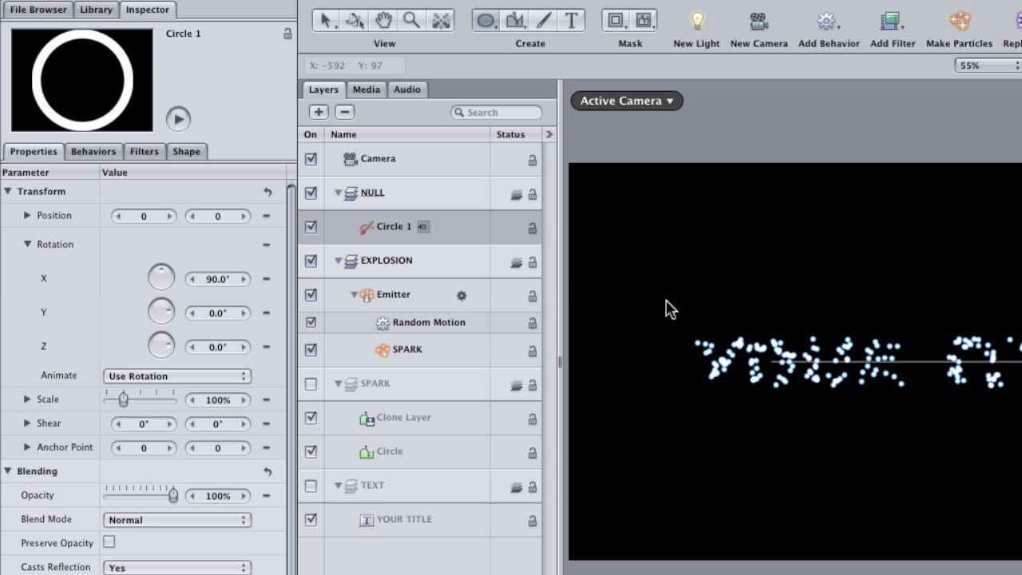
Step: In the Perspective view, drag the ring's Z arrow to push it about 235 units back
left_click(655, 101)
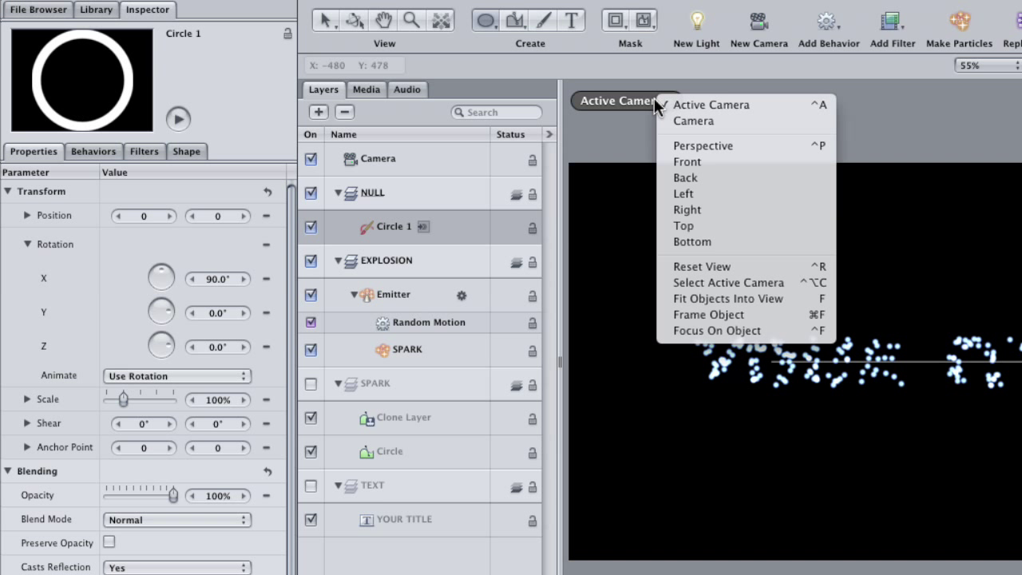
left_click(680, 146)
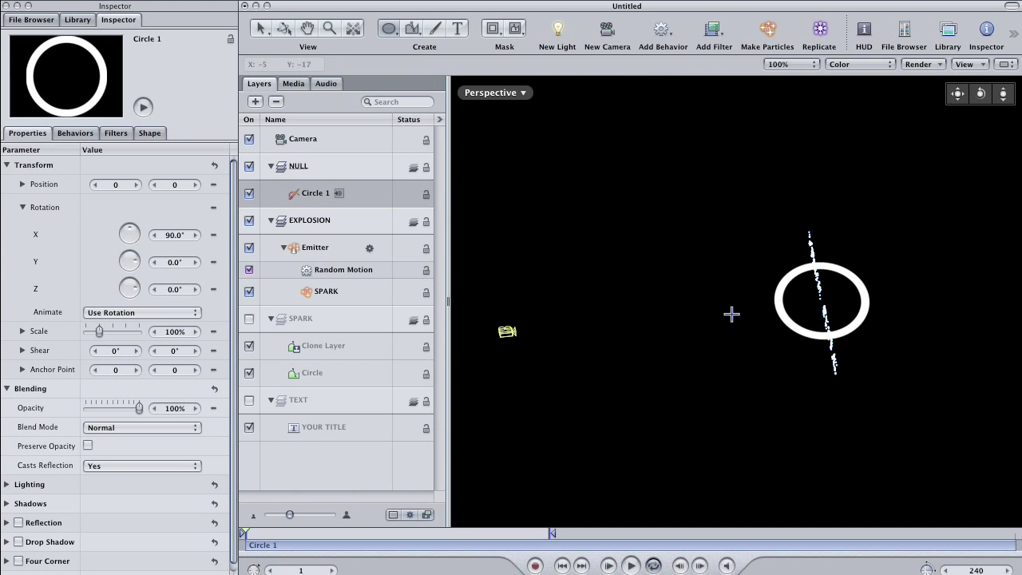
key("q")
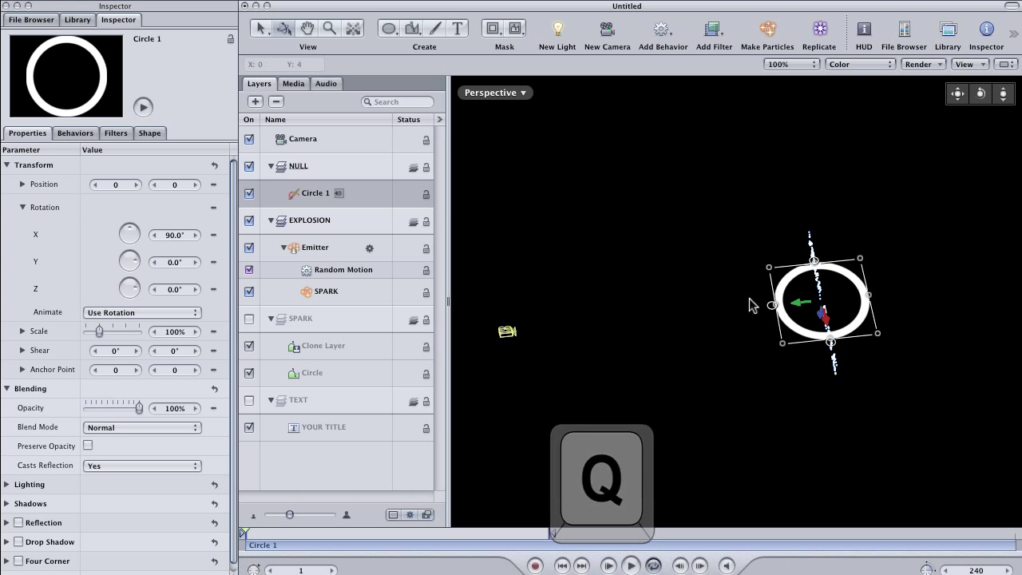
left_click_drag(797, 307, 847, 302)
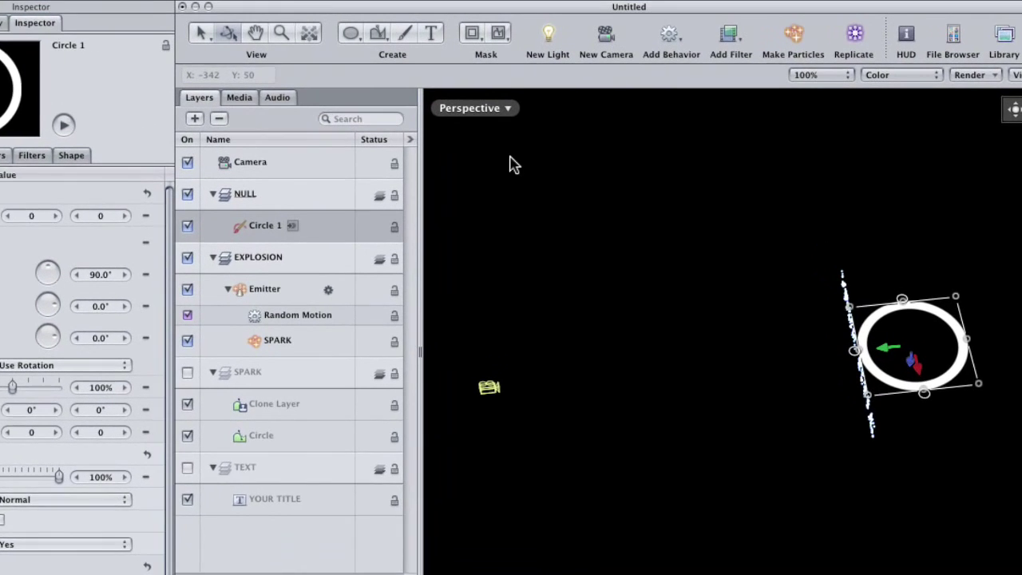
Step: Add a Repel behaviour to the ring, set to Specific Objects with SPARK as the affected object
left_click(672, 36)
mouse_move(696, 187)
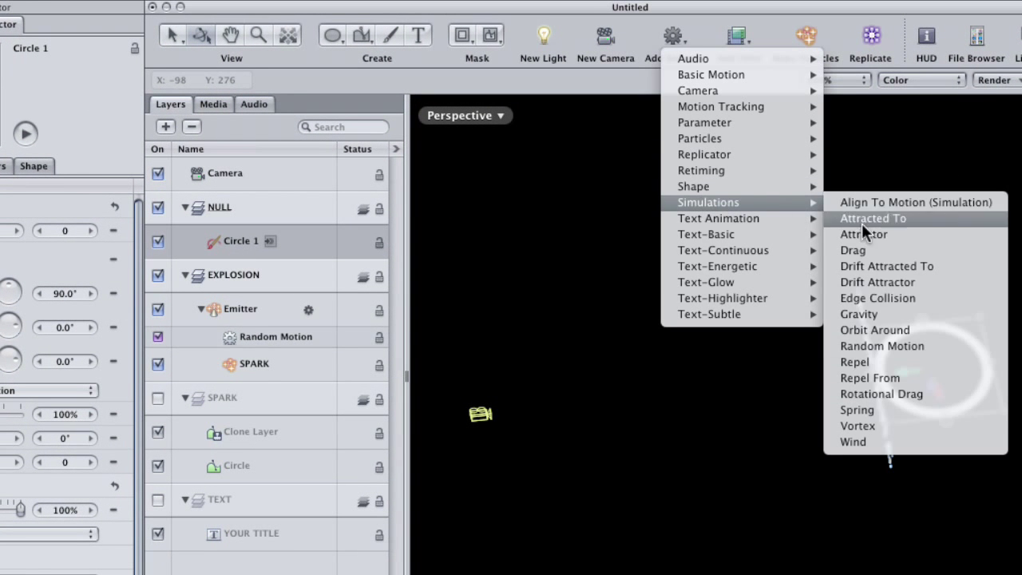
key("Escape")
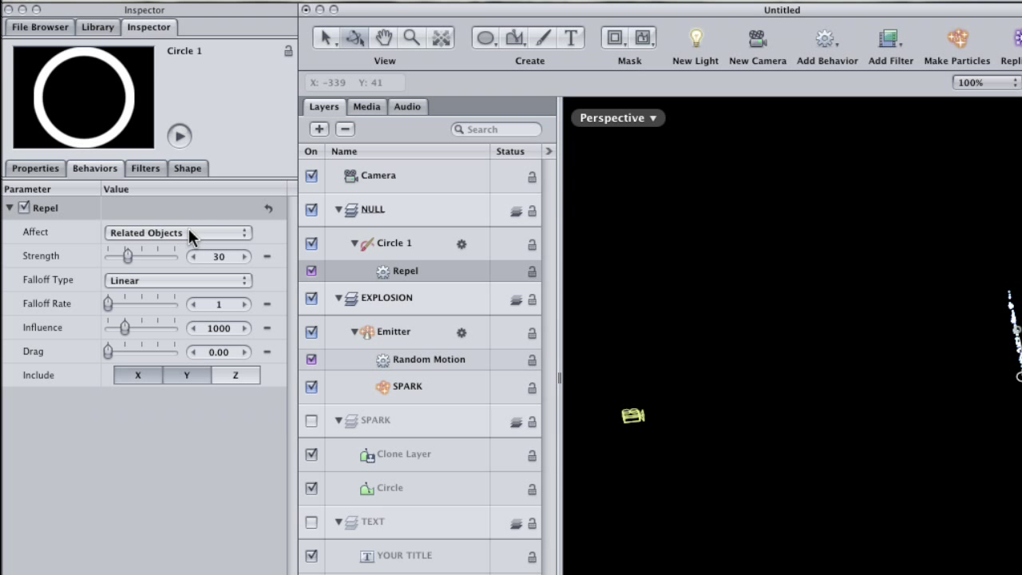
left_click(189, 234)
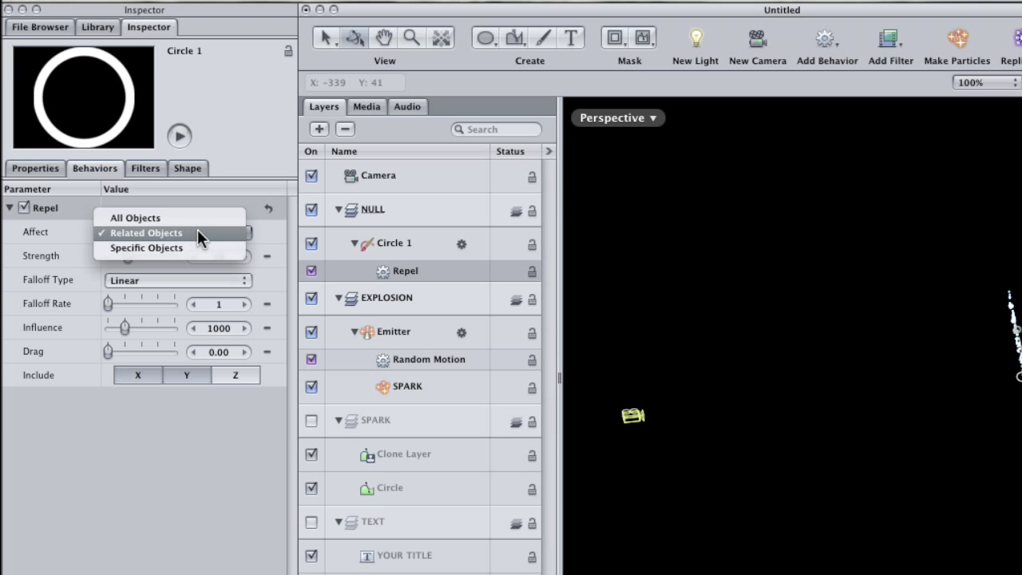
left_click(193, 248)
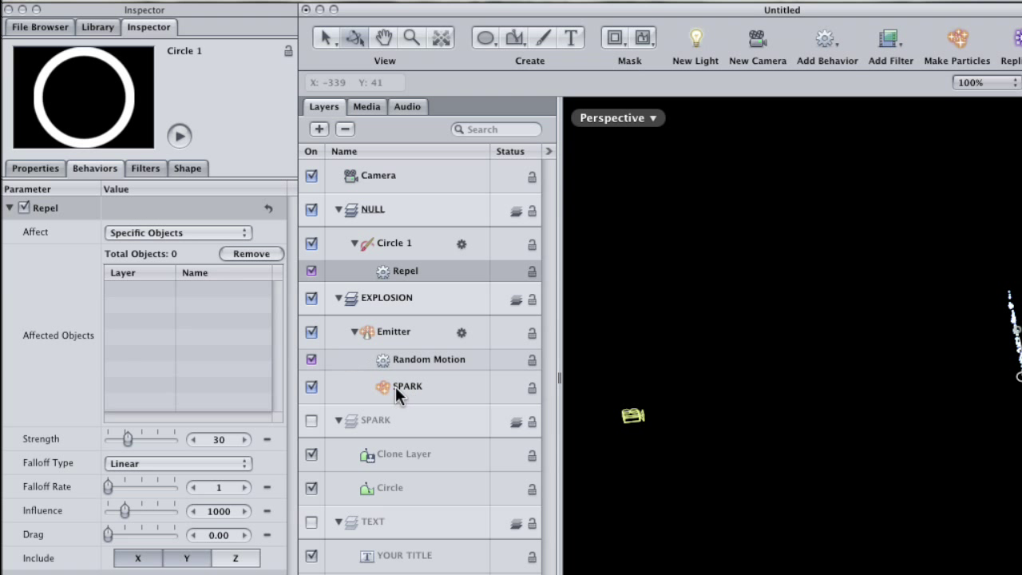
left_click_drag(387, 387, 177, 317)
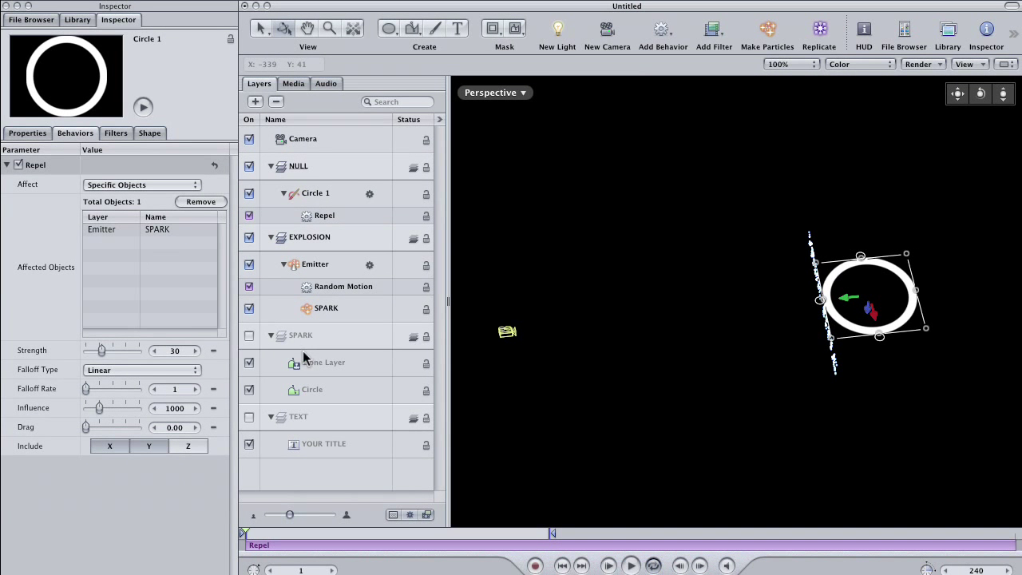
Step: Scrub forward to preview the repelled sparks and raise Repel Strength to 70
left_click_drag(263, 541, 322, 544)
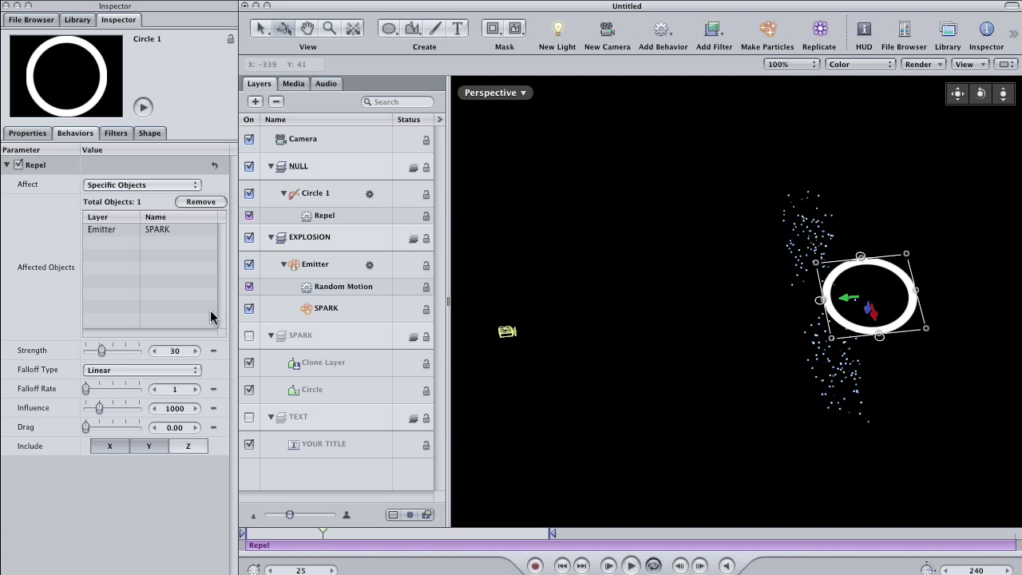
left_click(177, 349)
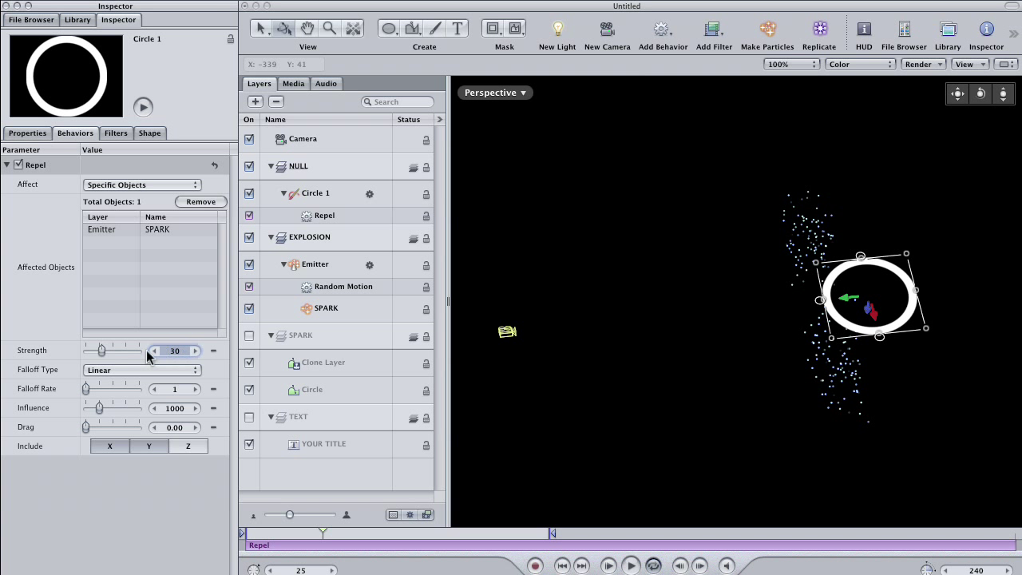
type("70")
key("Return")
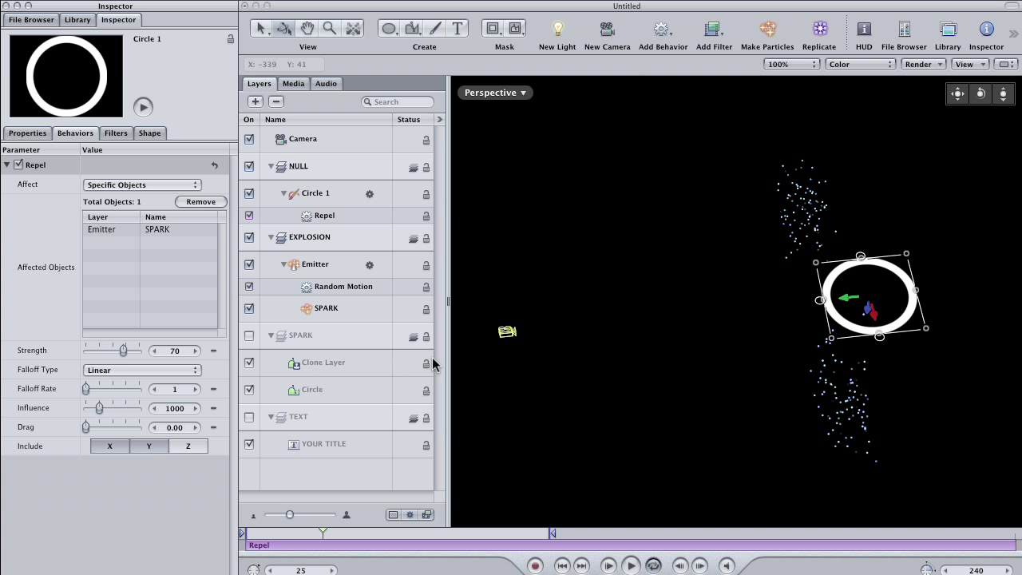
Step: Set Repel Influence to 350 and Drag to 1.00 while previewing around frame 15
left_click_drag(297, 532, 318, 541)
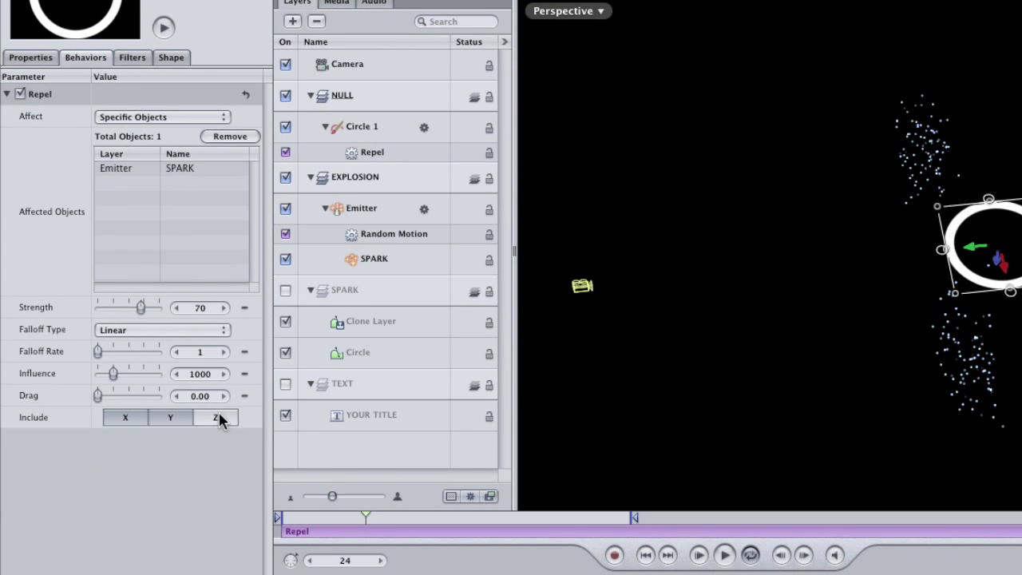
left_click_drag(368, 519, 331, 516)
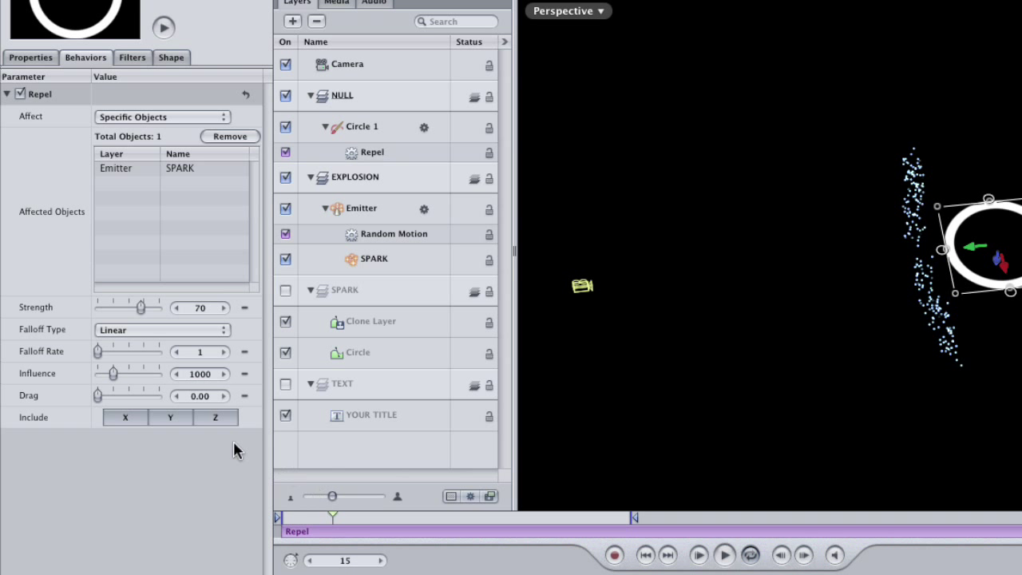
key("space")
left_click(172, 369)
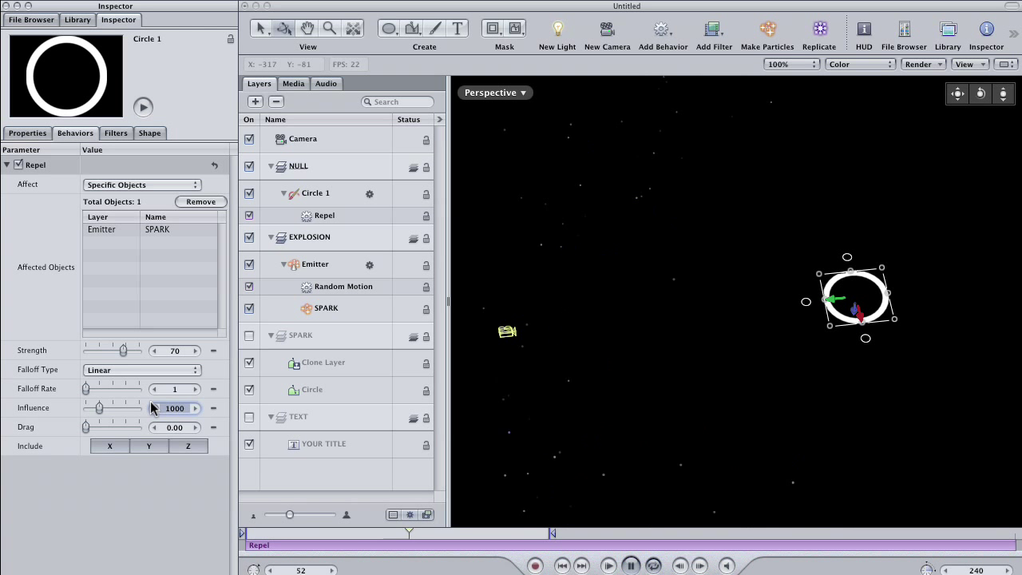
type("350")
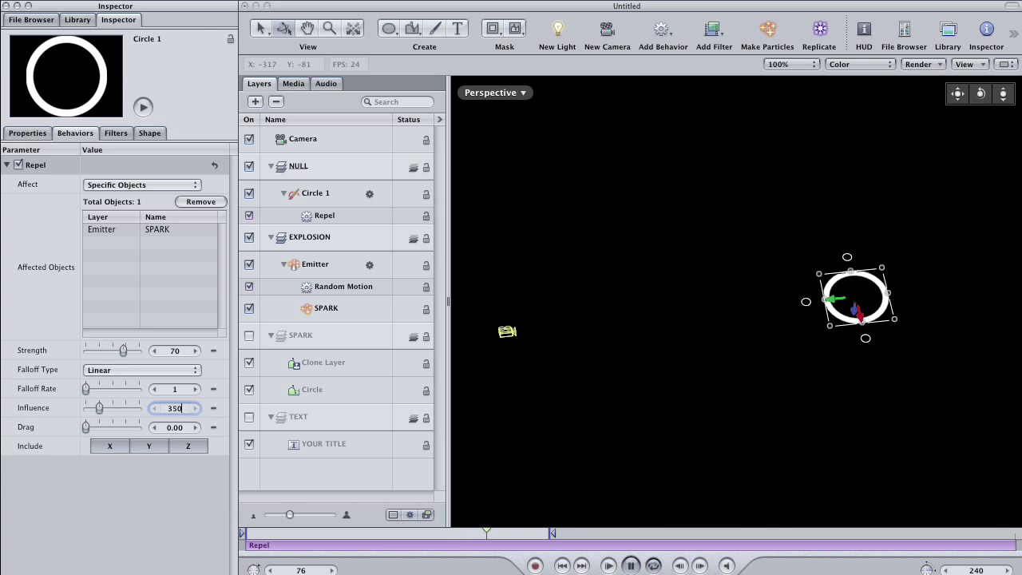
key("Return")
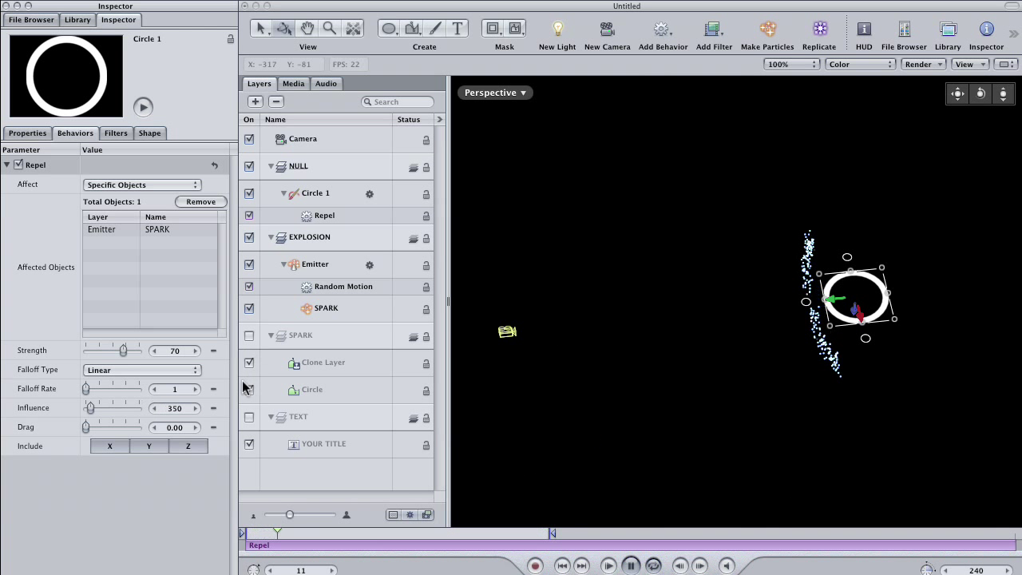
left_click(174, 427)
type("1")
key("Return")
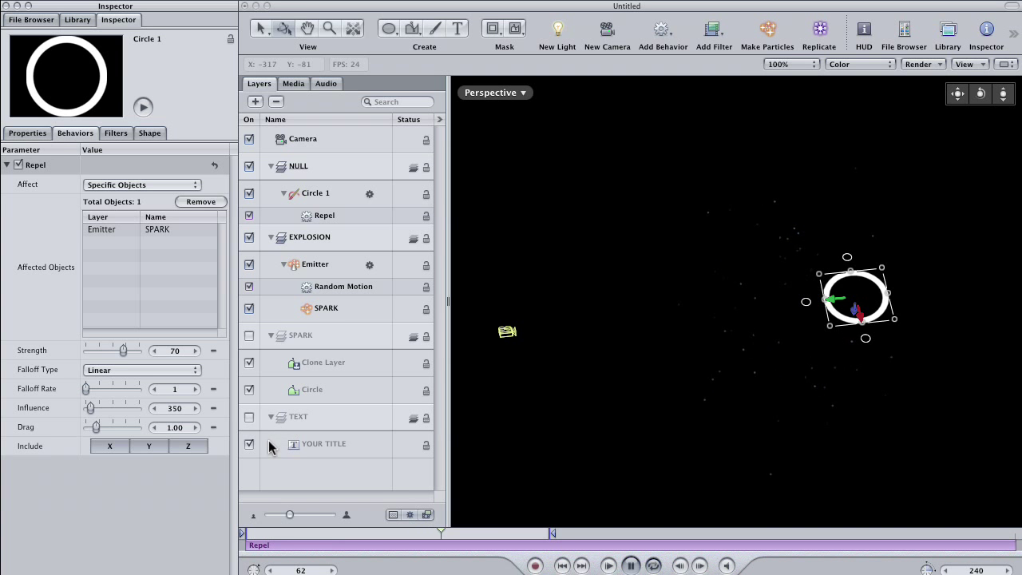
Step: Add a Throw behaviour to Circle 1 with a Z throw velocity of 201
left_click(328, 194)
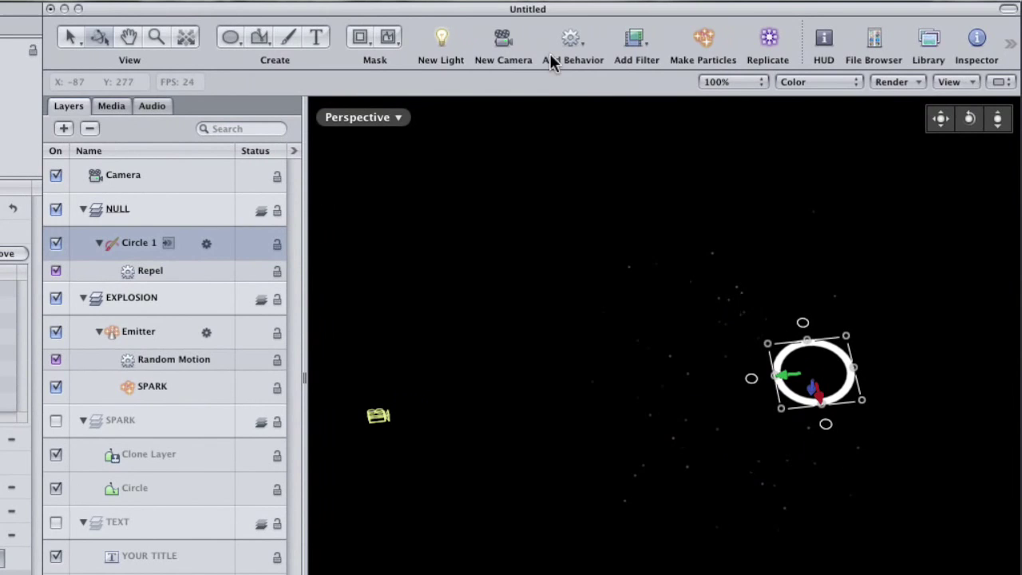
left_click(654, 37)
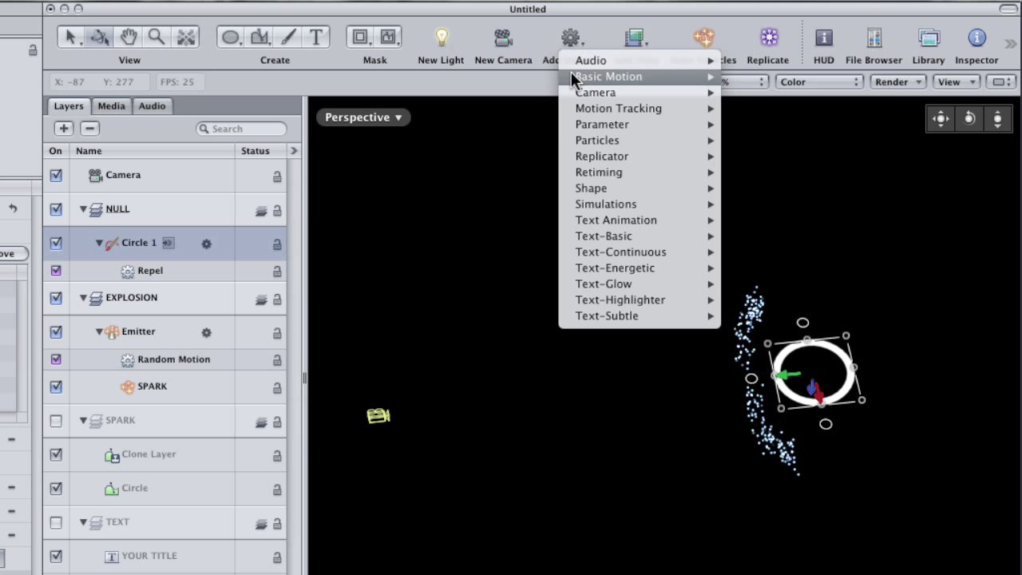
mouse_move(579, 77)
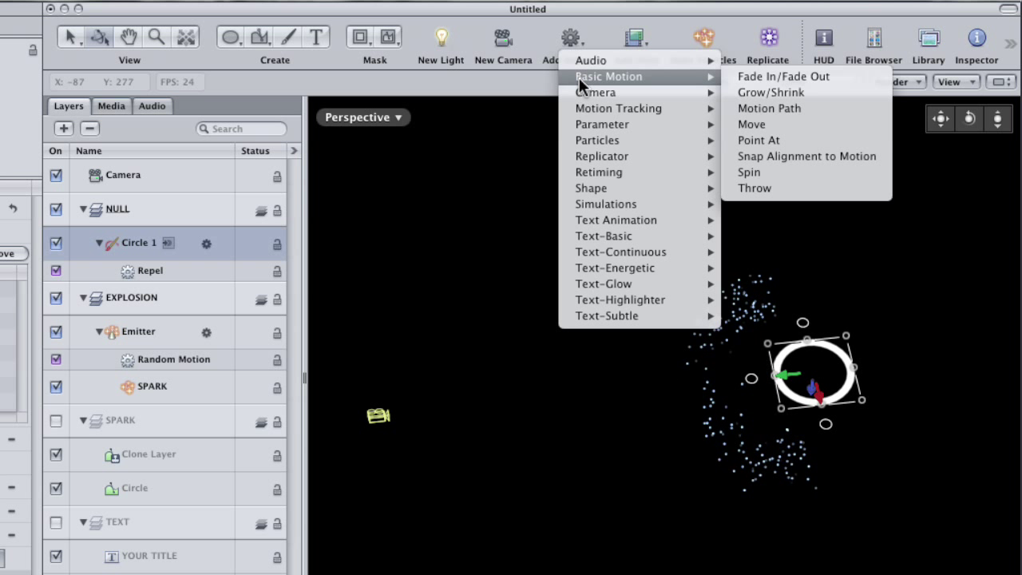
left_click(759, 187)
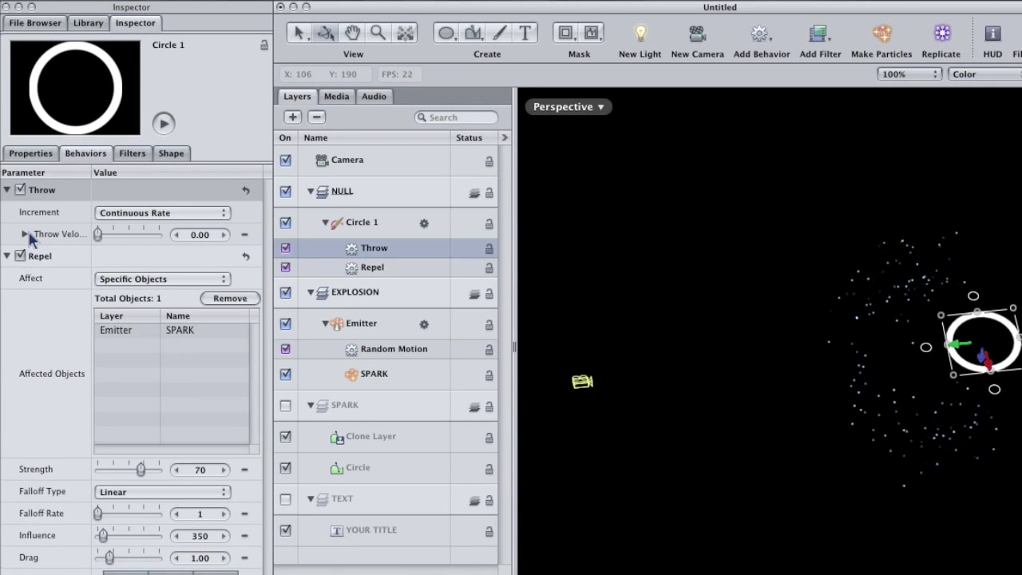
left_click(25, 234)
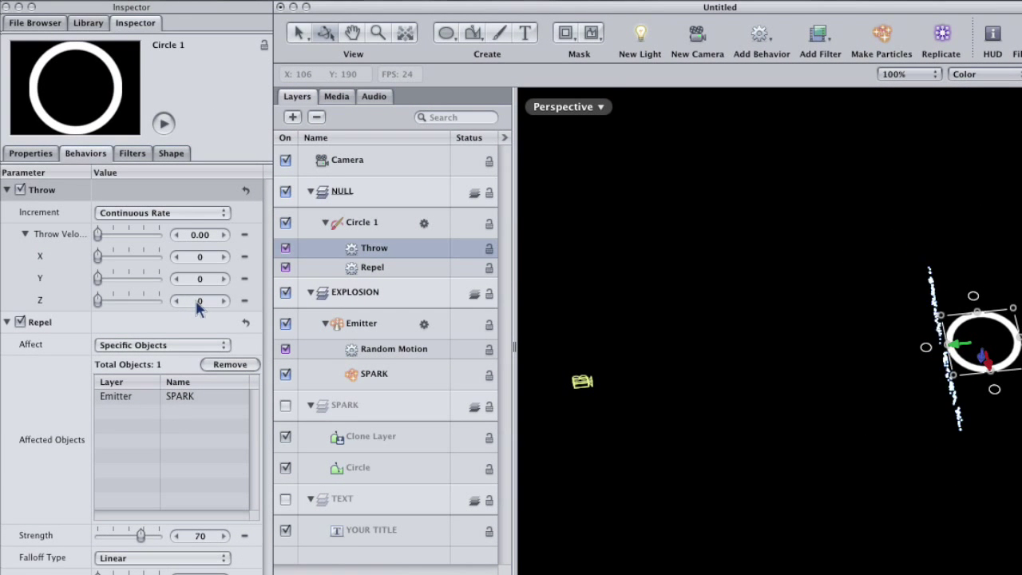
left_click_drag(198, 308, 386, 301)
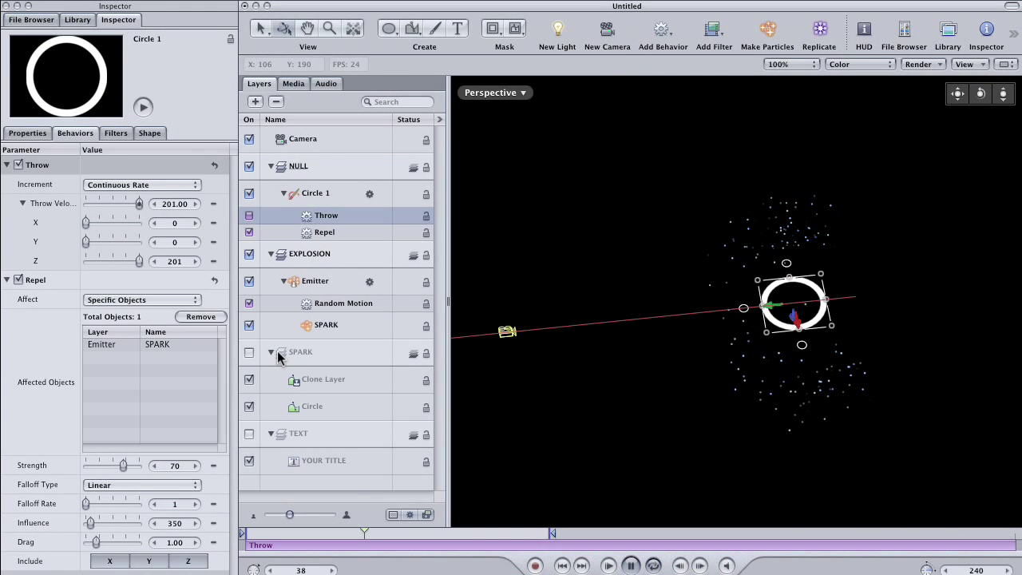
Step: Use the Active Camera view, turn Circle 1 off, compact the layer rows and rewind to frame 1
left_click(335, 216)
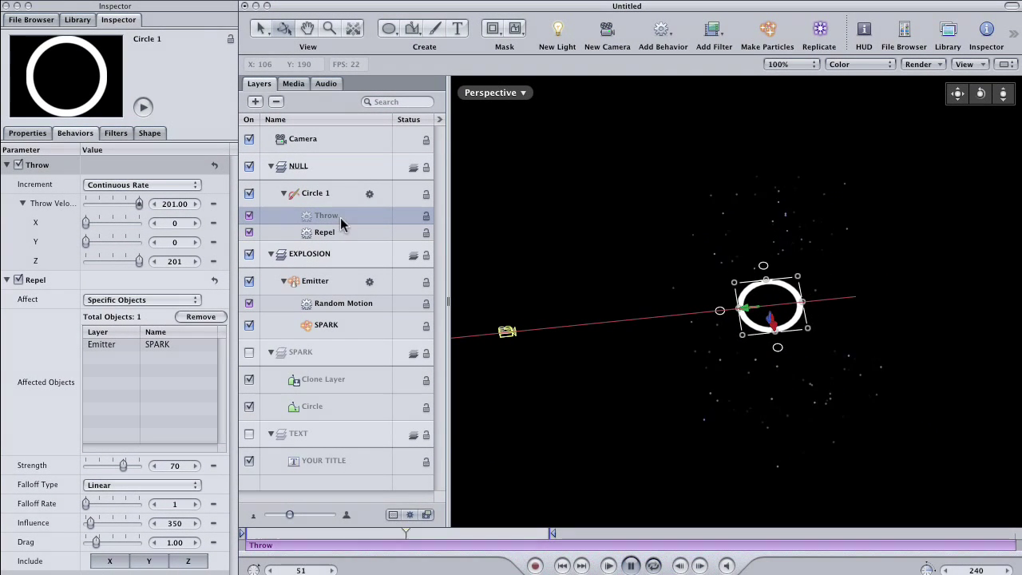
key("ctrl+a")
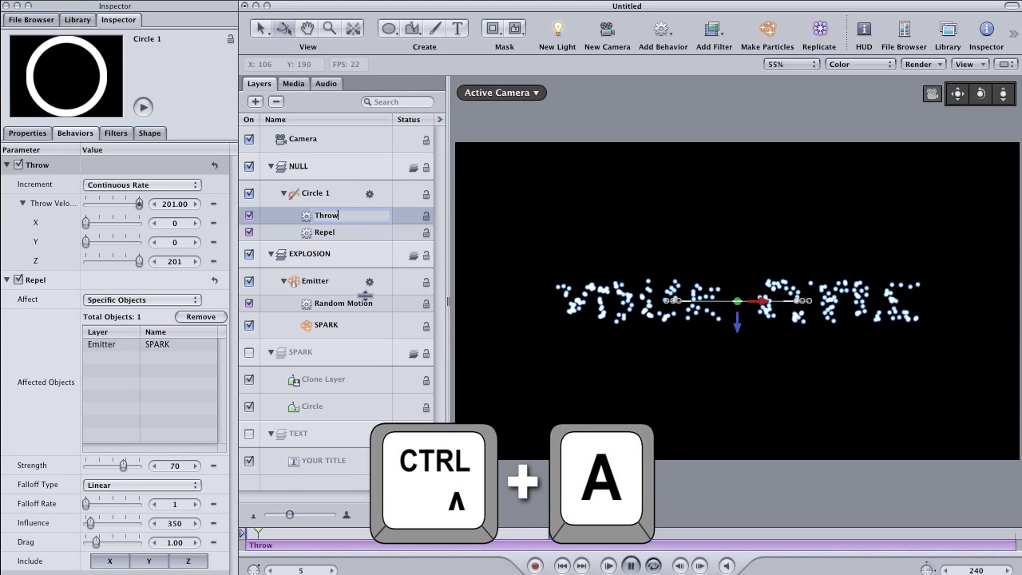
left_click(249, 193)
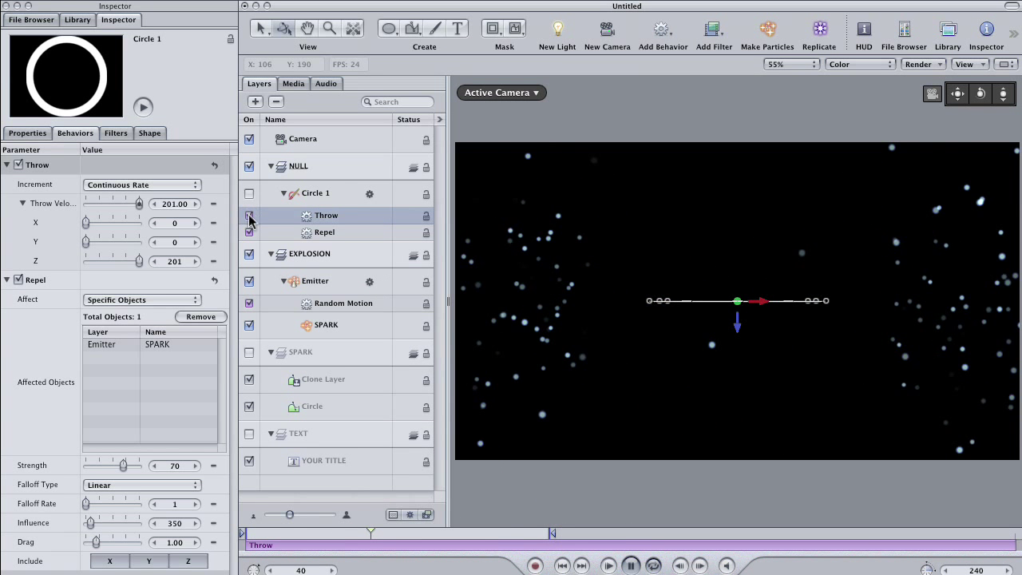
left_click(319, 479)
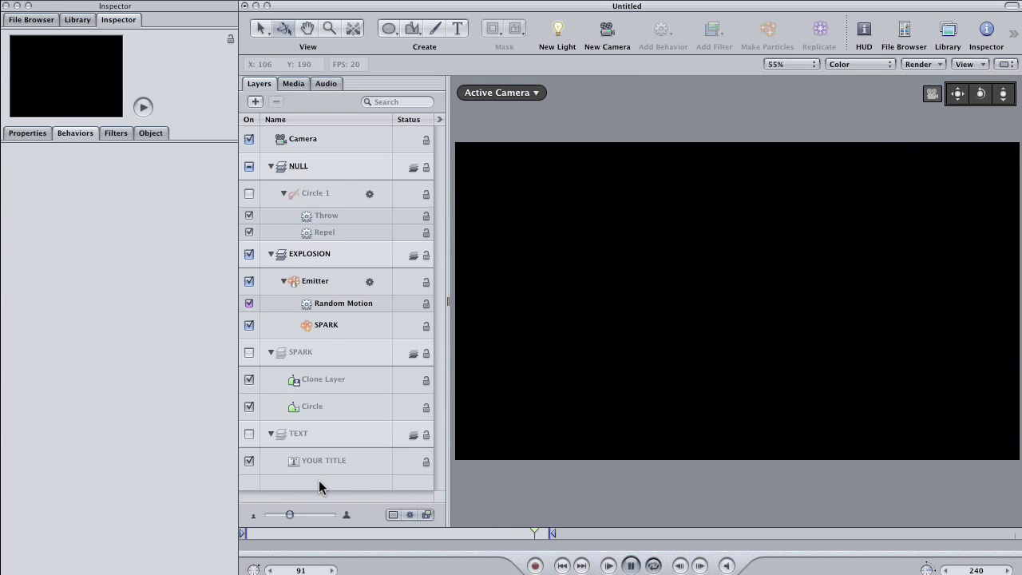
left_click_drag(289, 519, 281, 518)
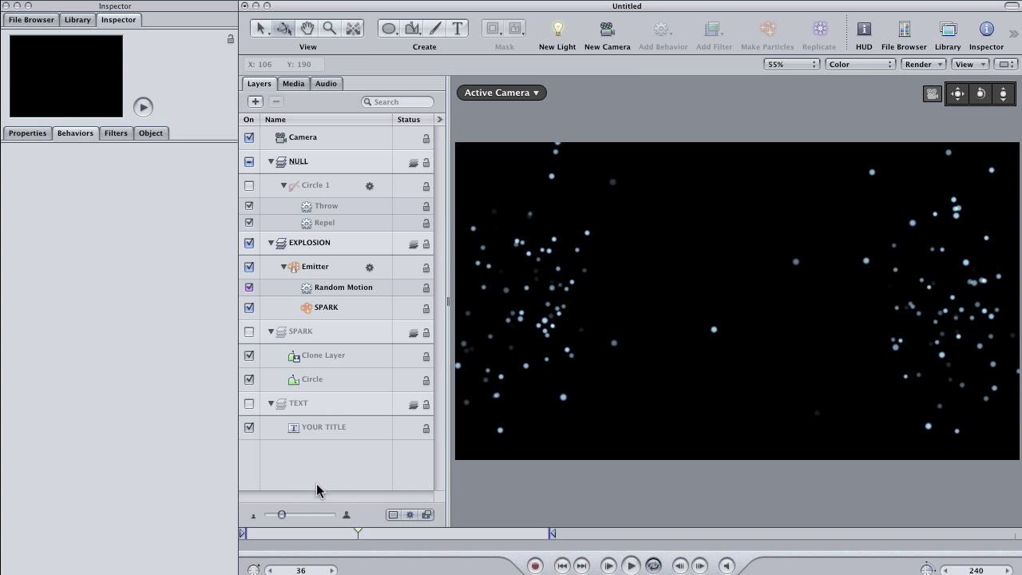
left_click_drag(263, 536, 232, 490)
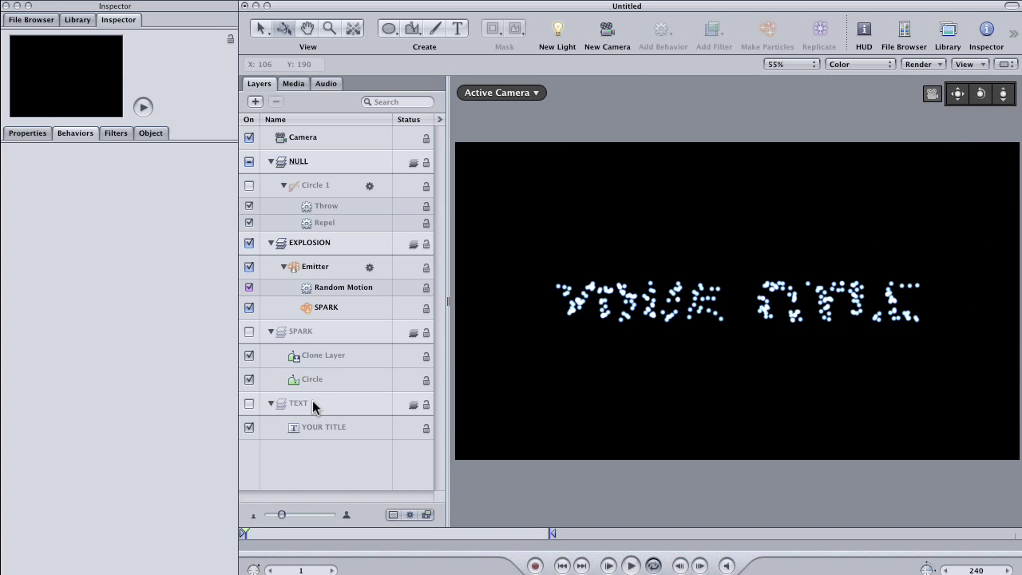
Step: Tick the TEXT group's On checkbox so YOUR TITLE shows over the sparks
left_click(281, 405)
left_click(249, 404)
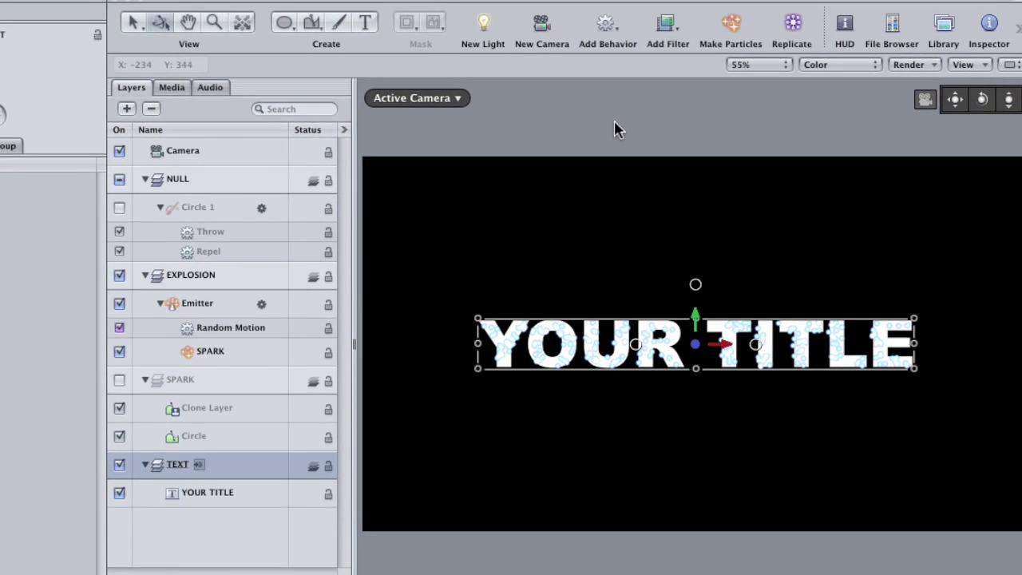
Step: Put a Bloom filter (Amount 7, Brightness 70, Threshold 75) on the TEXT group
left_click(710, 30)
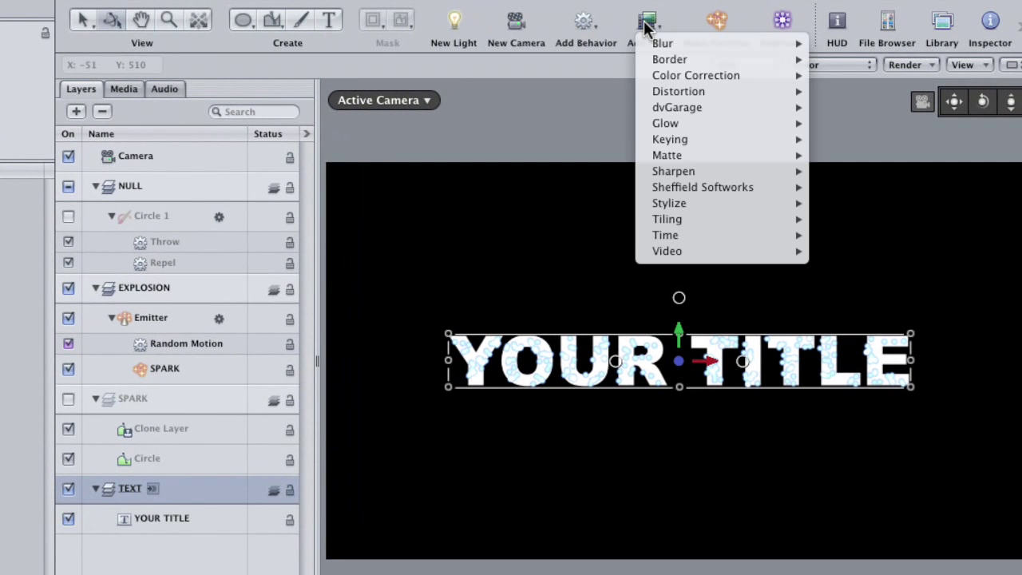
mouse_move(658, 124)
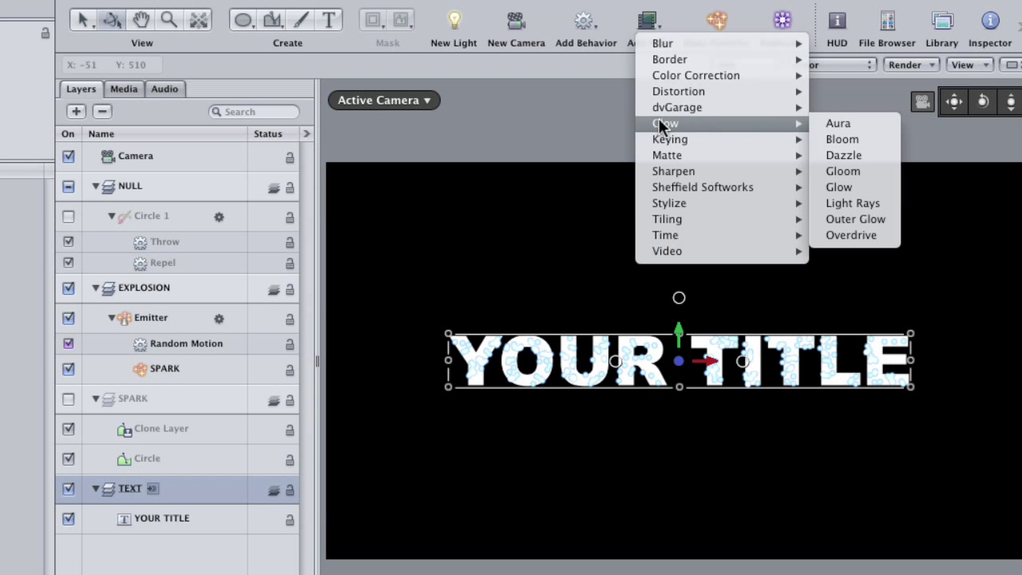
left_click(830, 138)
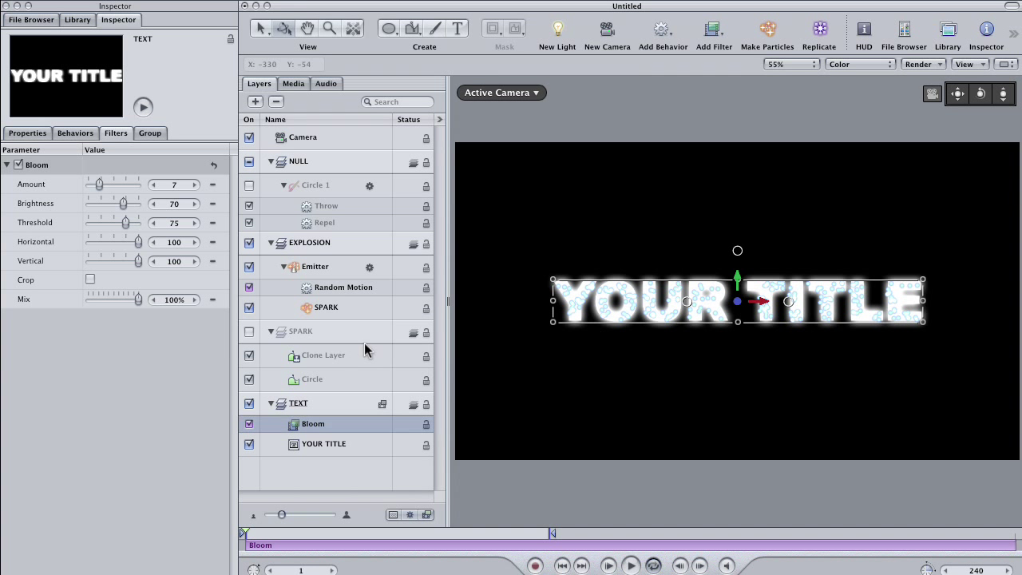
left_click_drag(294, 427, 306, 449)
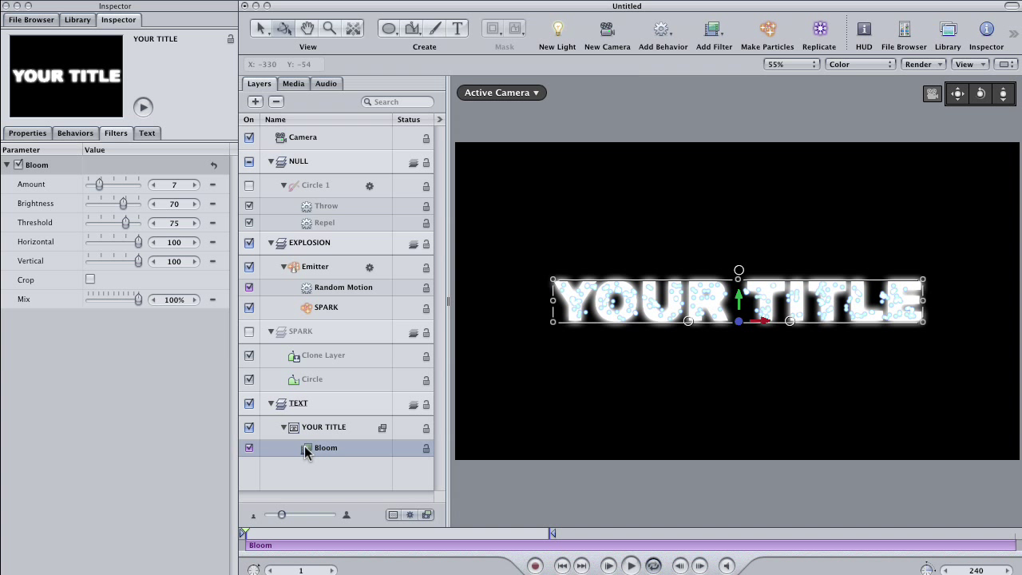
left_click_drag(306, 449, 317, 405)
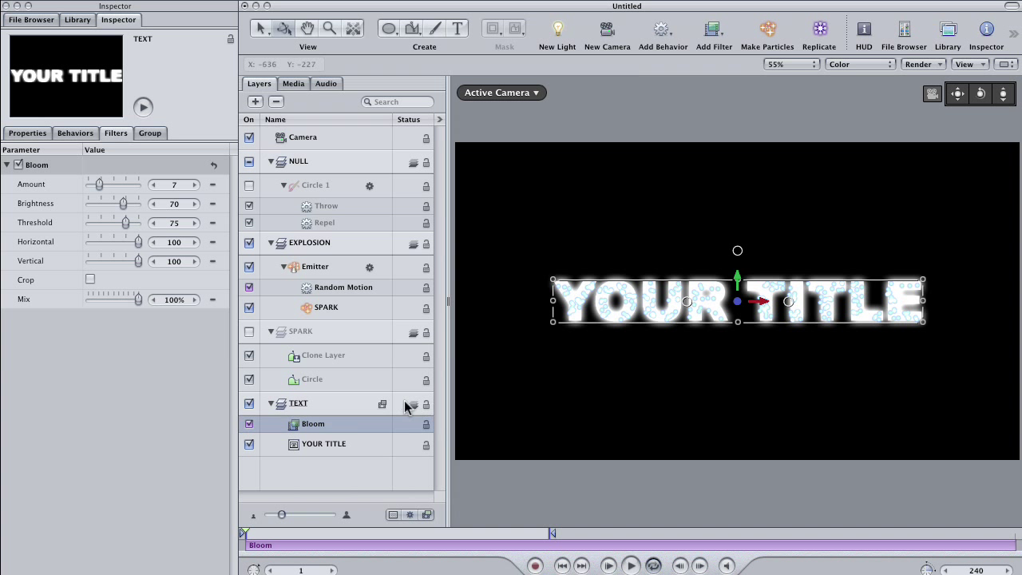
Step: Change the YOUR TITLE face colour from white to pale blue (R 189, G 205, B 253)
left_click(336, 450)
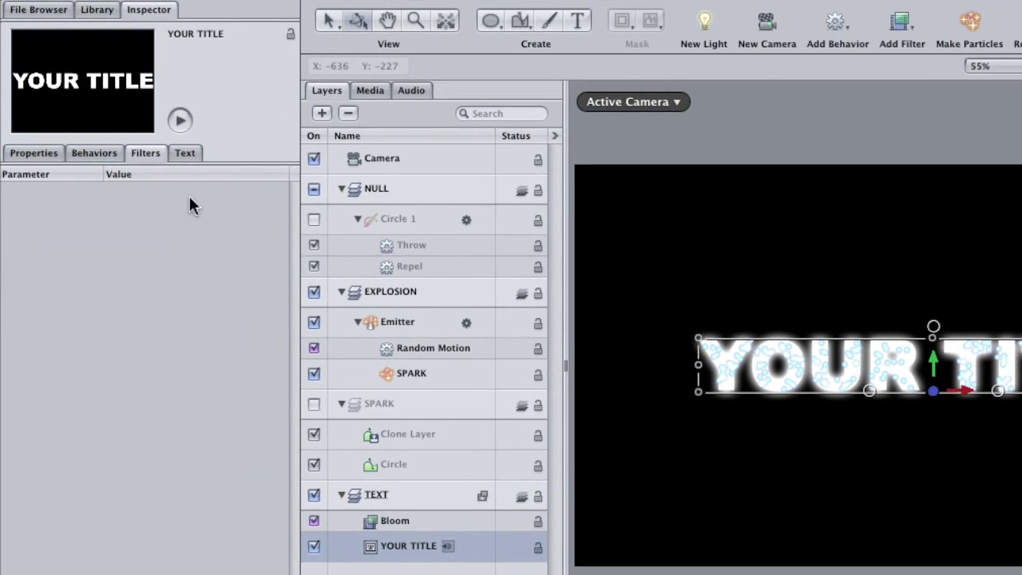
left_click(191, 157)
left_click(73, 185)
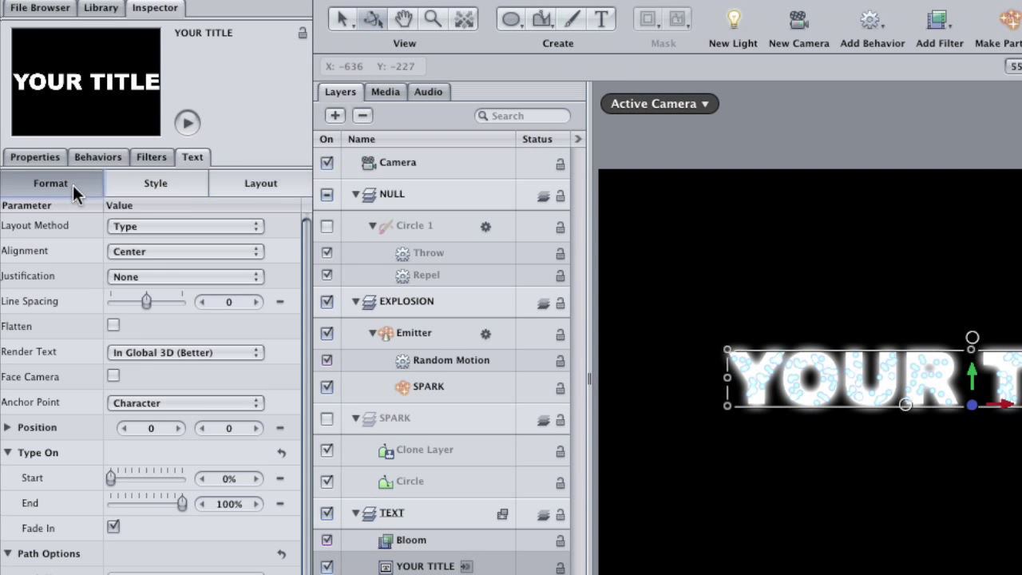
left_click(150, 185)
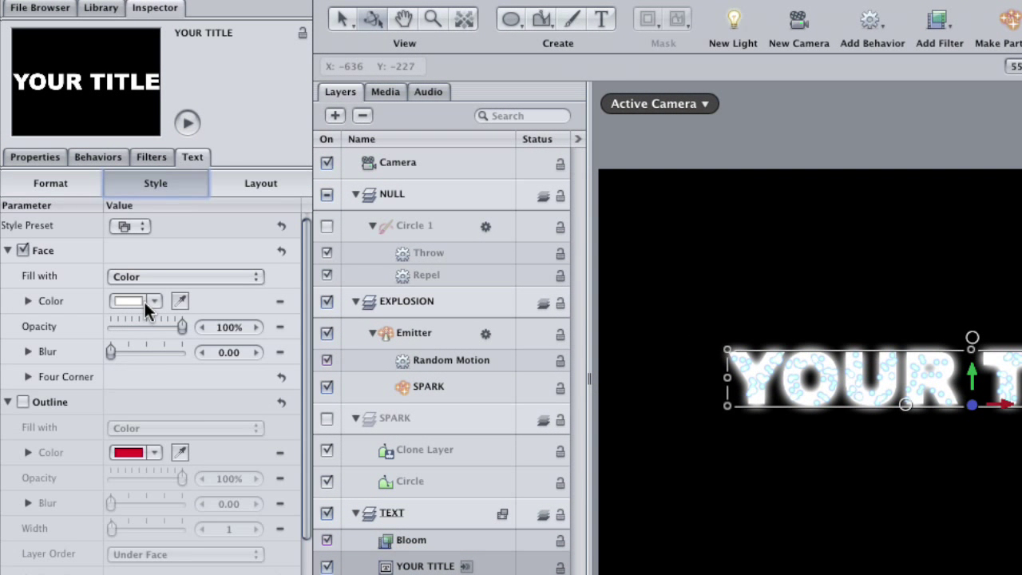
left_click_drag(150, 297, 153, 433)
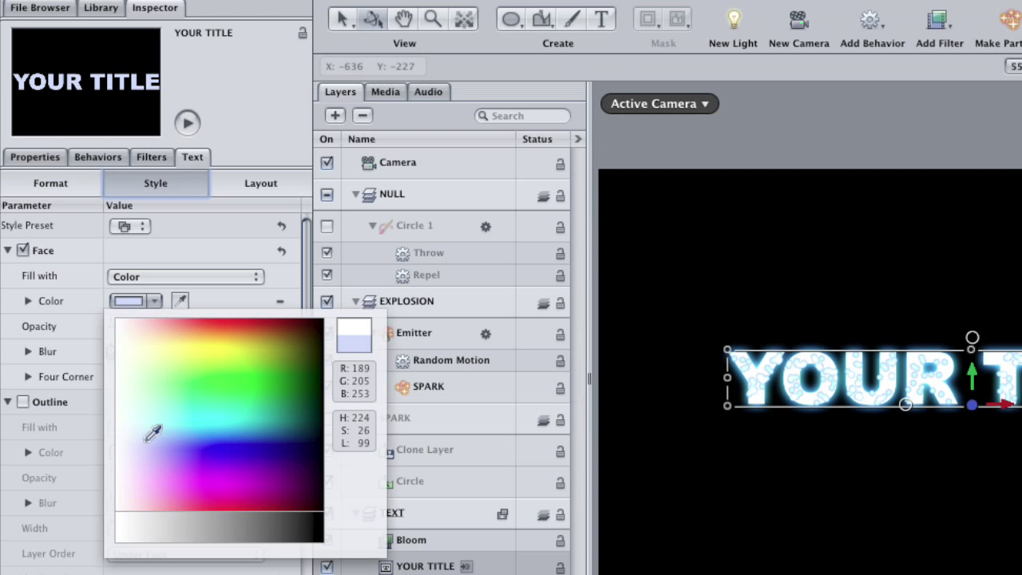
left_click_drag(152, 432, 145, 437)
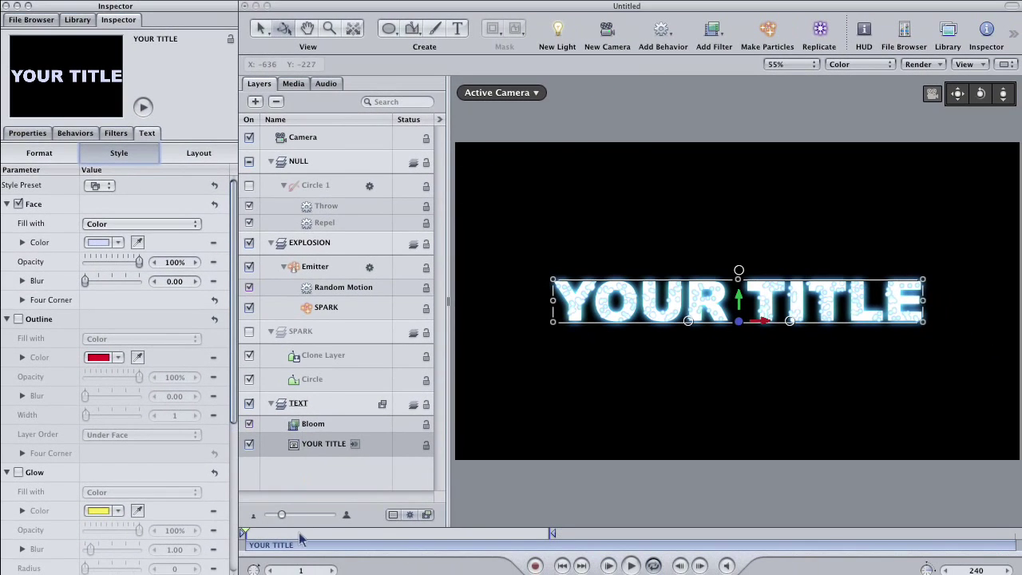
Step: Make the EXPLOSION and NULL groups start at around frame 30
left_click_drag(299, 540, 338, 539)
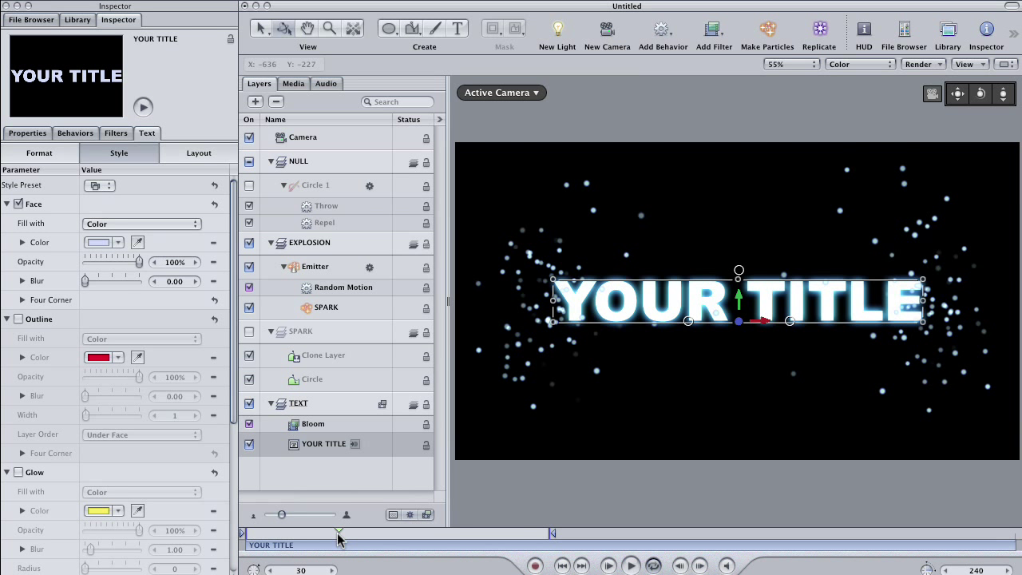
left_click(312, 244)
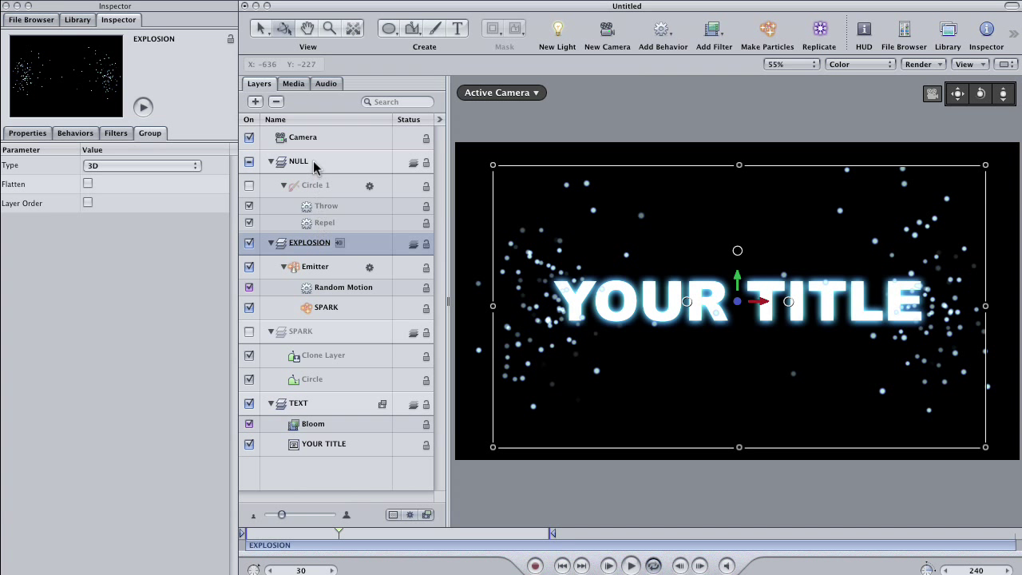
left_click(318, 163, "super")
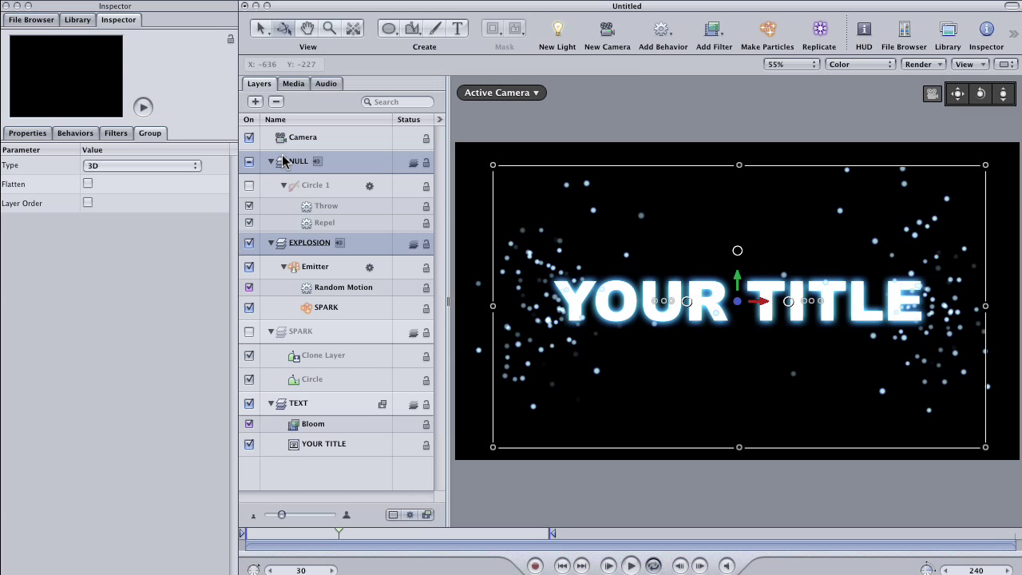
key("shift+bracketleft")
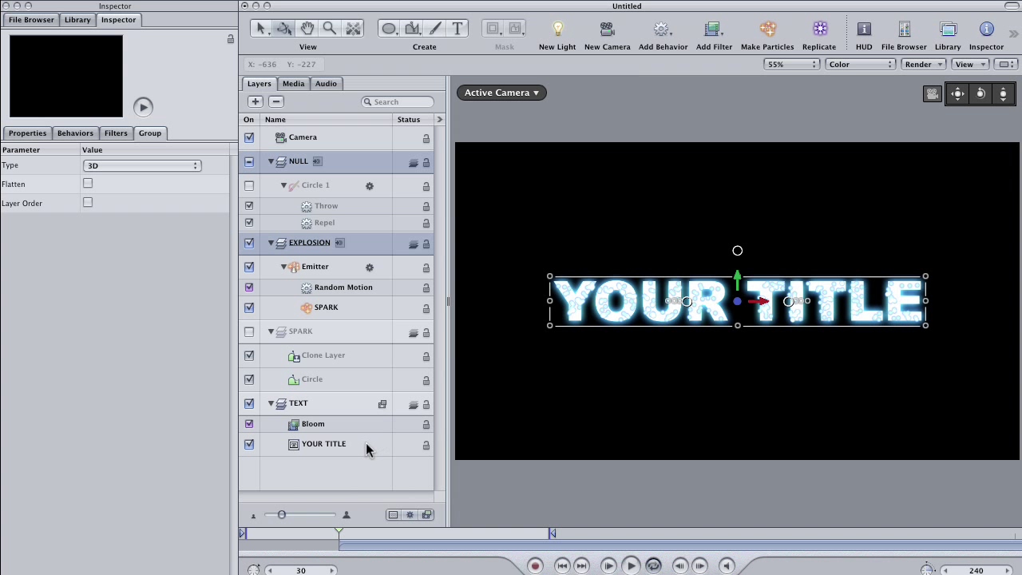
Step: Collapse the NULL and EXPLOSION groups, hide the Timeline, and set the playhead to frame 30
key("F6")
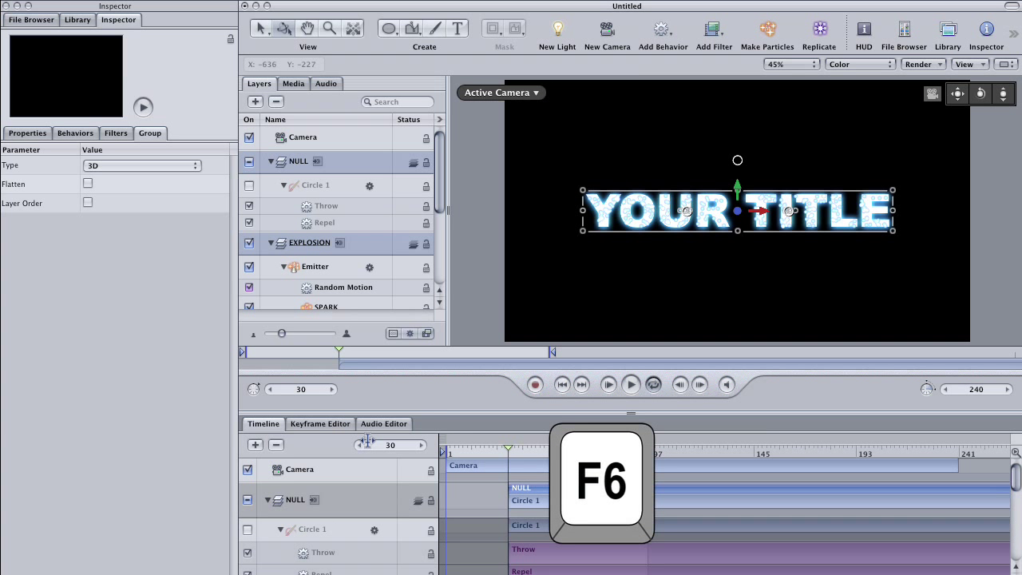
left_click(267, 500)
left_click(269, 535)
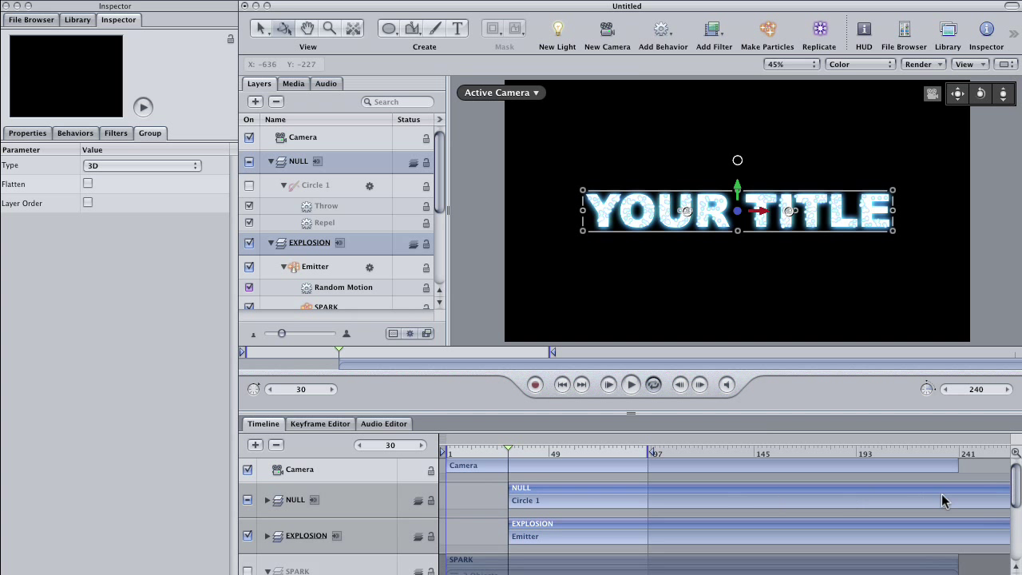
scroll(847, 501, "down", 1)
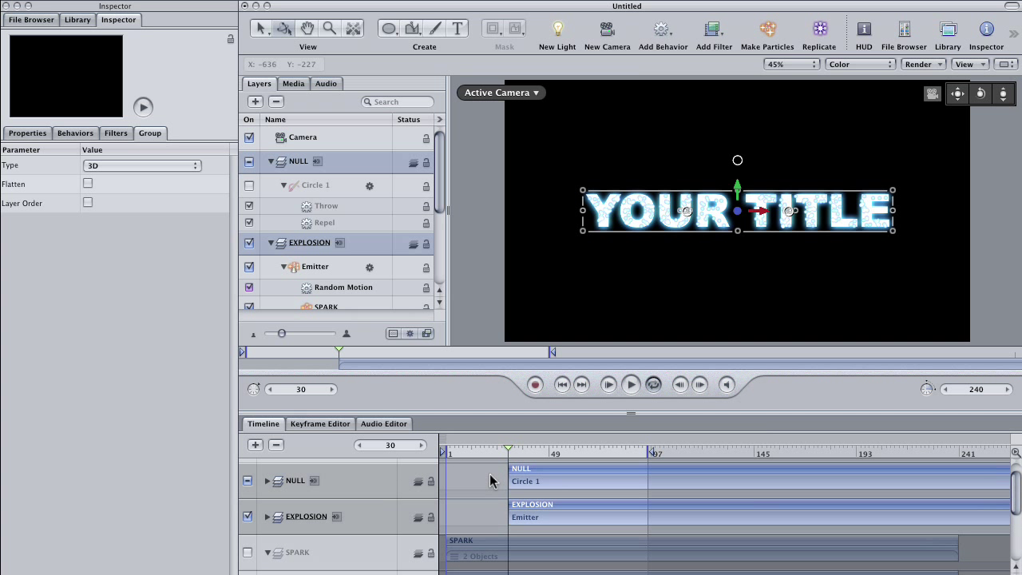
mouse_move(501, 462)
left_mouse_down()
mouse_move(492, 450)
mouse_move(505, 448)
left_mouse_up()
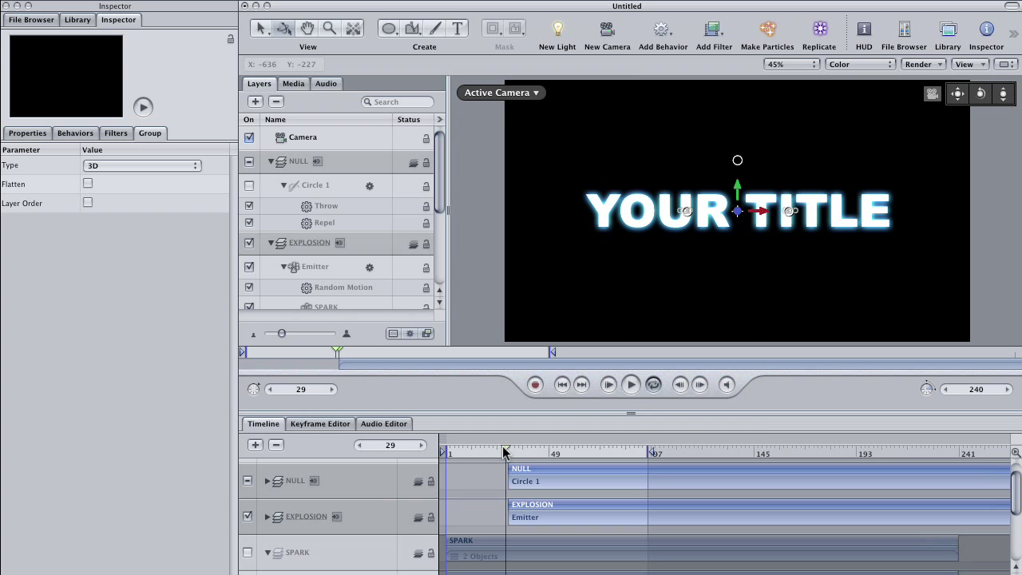
key("F6")
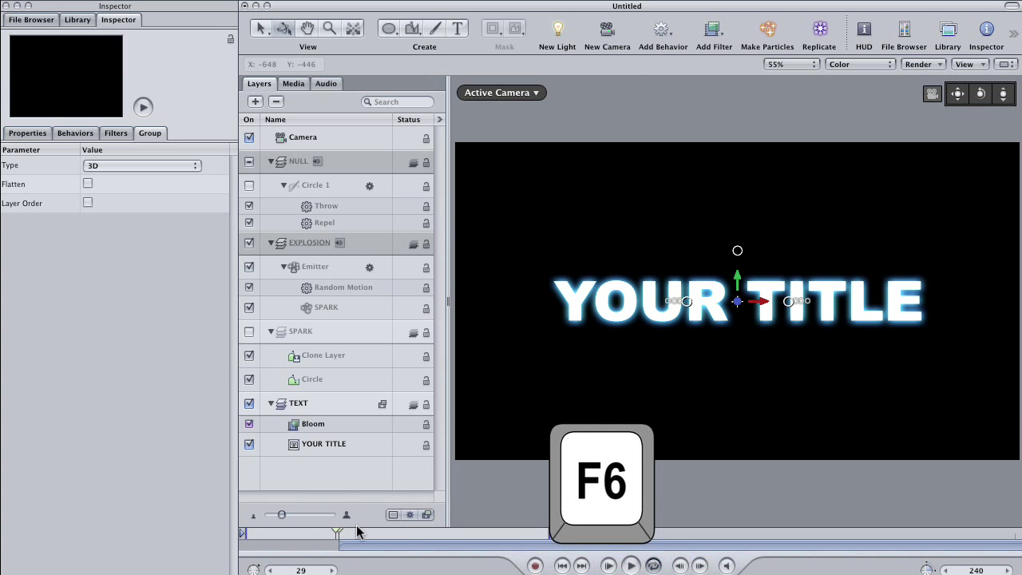
left_click(339, 536)
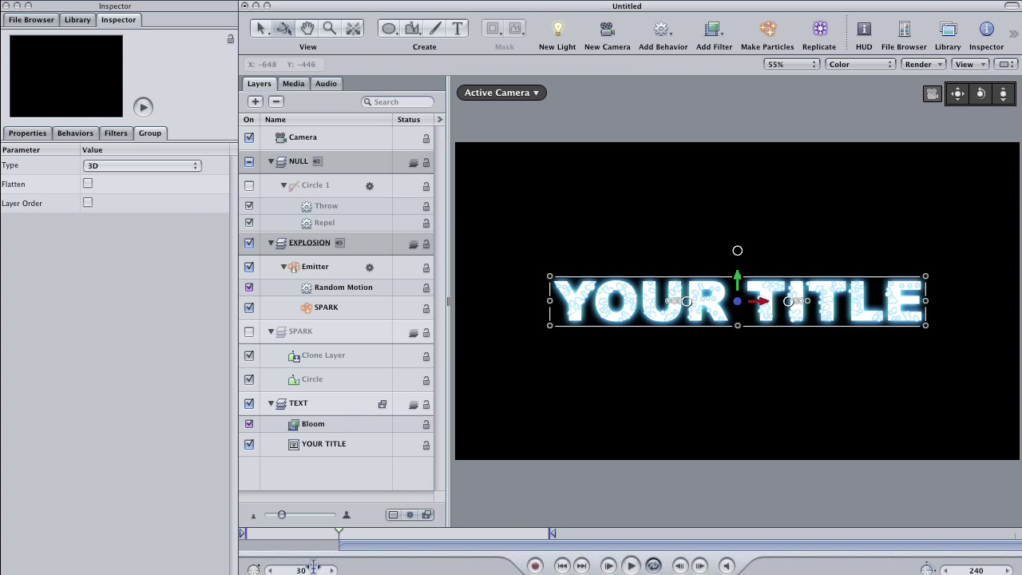
Step: Keyframe Bloom to Amount 32, Brightness 92, Threshold 71 at frame 30, then check earlier frames
left_click(343, 430)
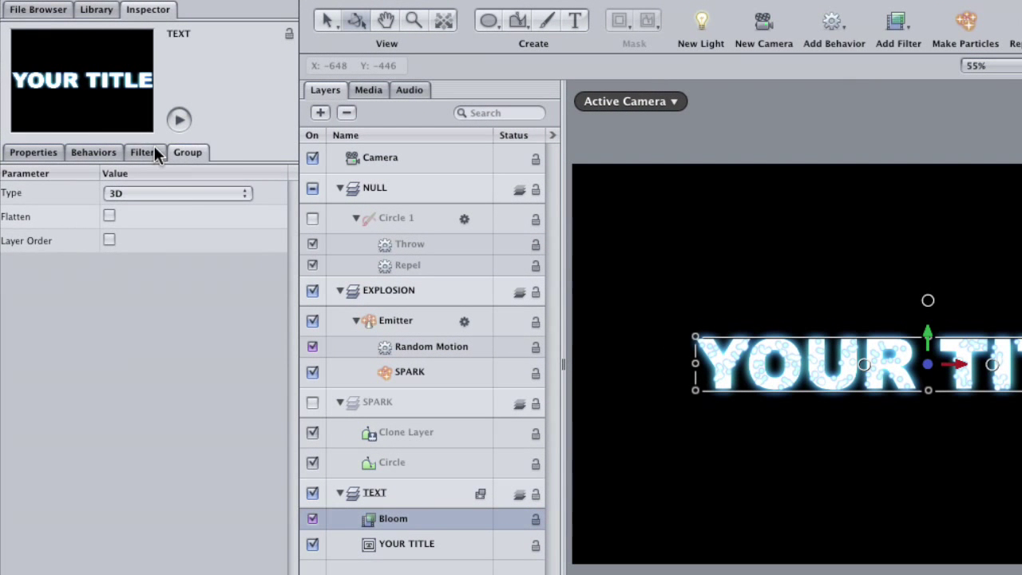
left_click(122, 136)
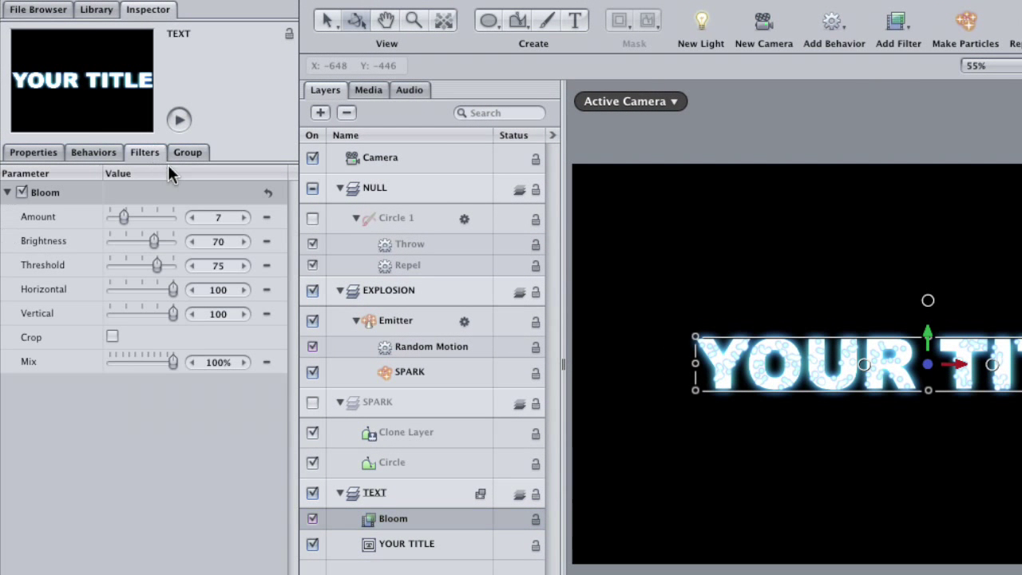
key("a")
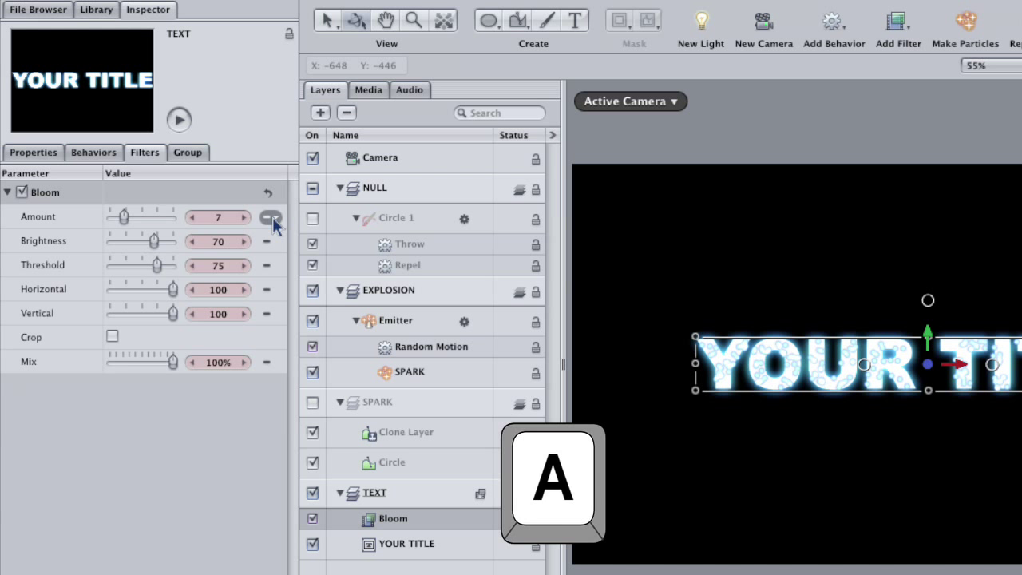
left_click_drag(124, 216, 154, 266)
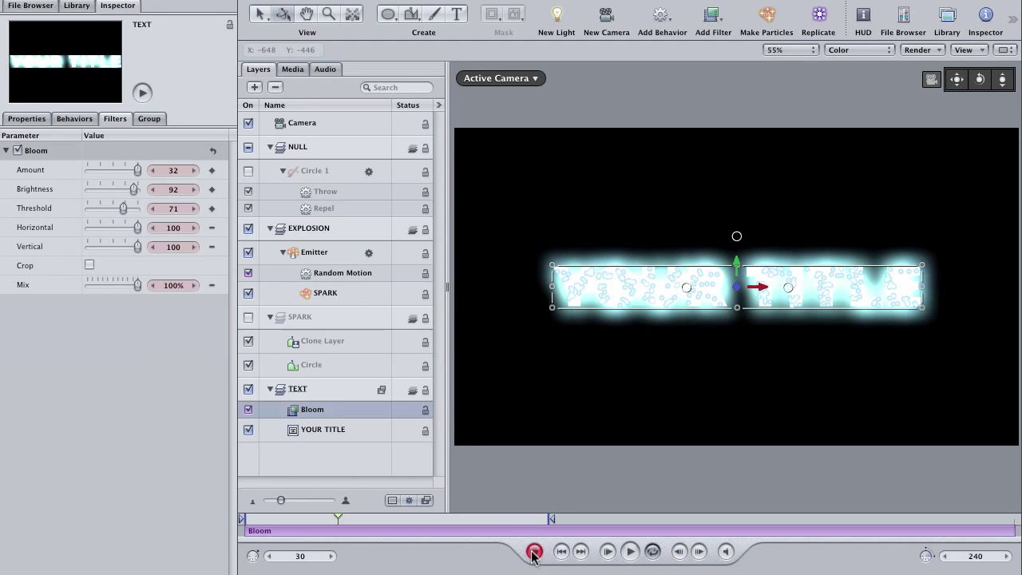
left_click(534, 551)
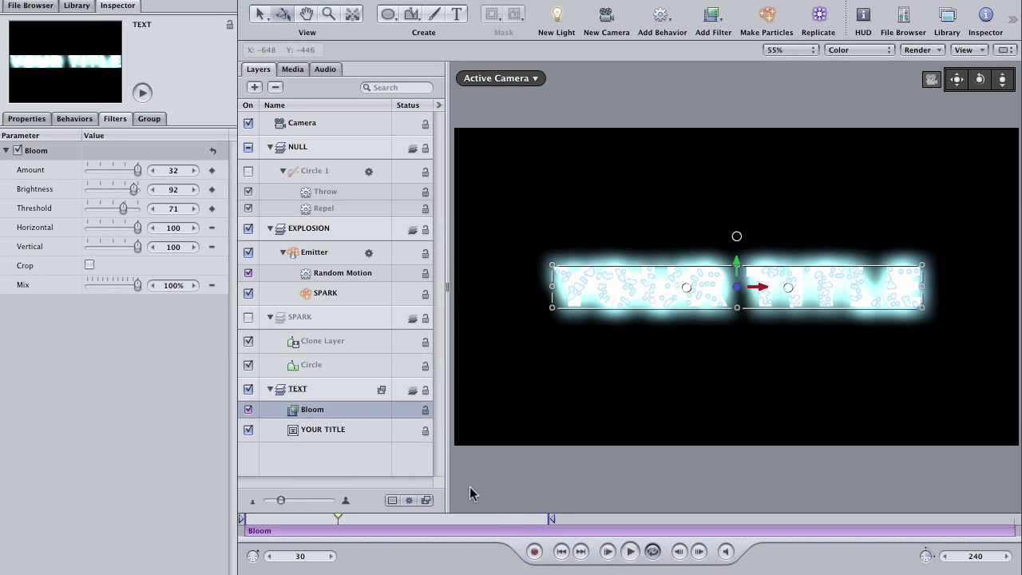
left_click_drag(329, 517, 238, 519)
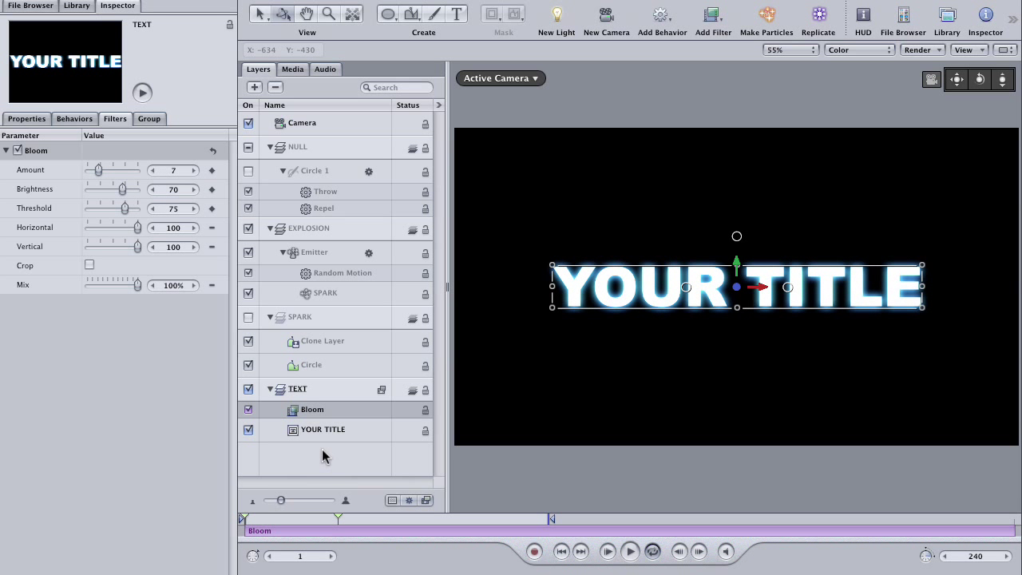
Step: Trim the TEXT group so it ends at frame 35
left_click(337, 520)
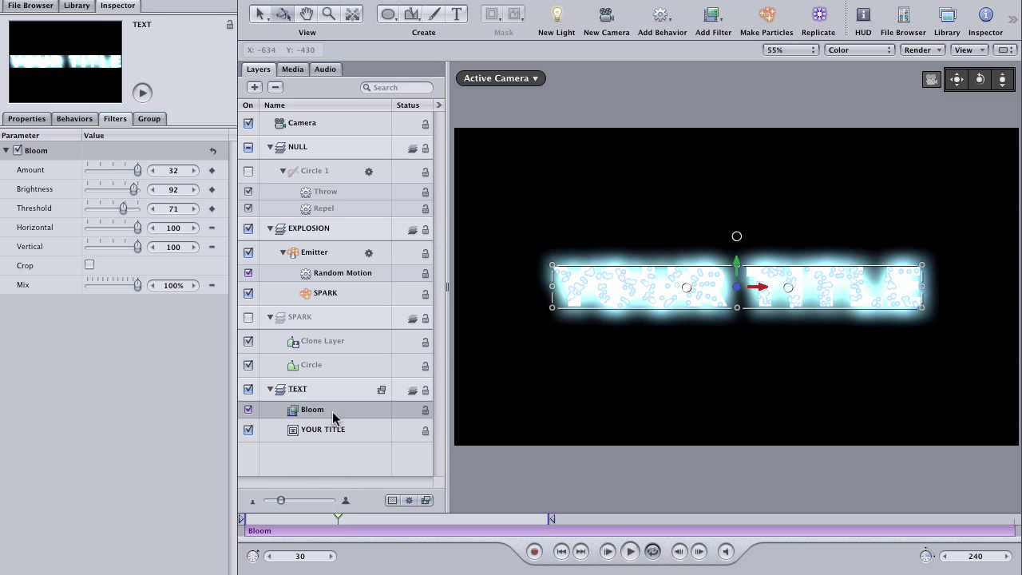
left_click(330, 391)
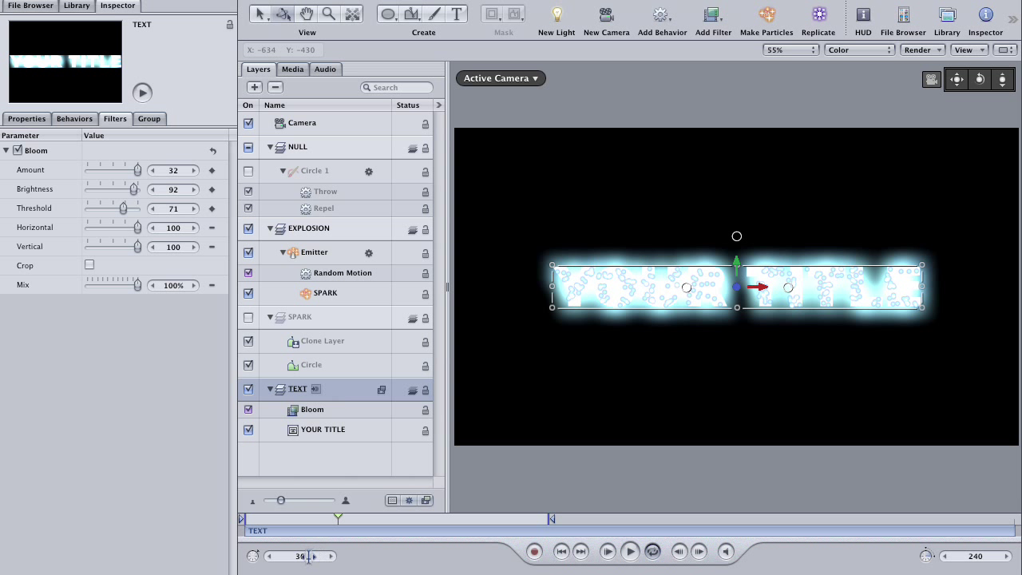
left_click(344, 520)
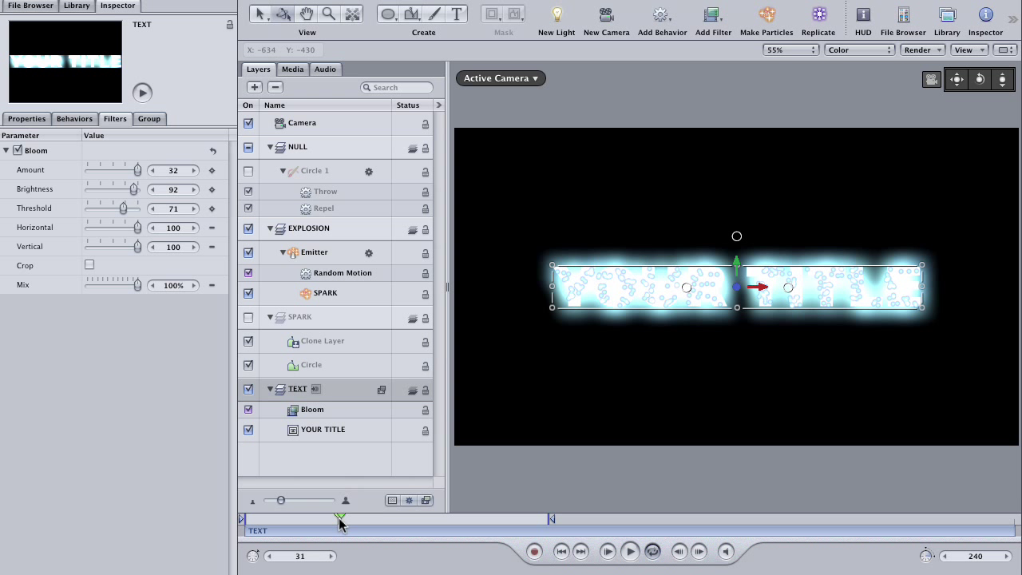
key("o")
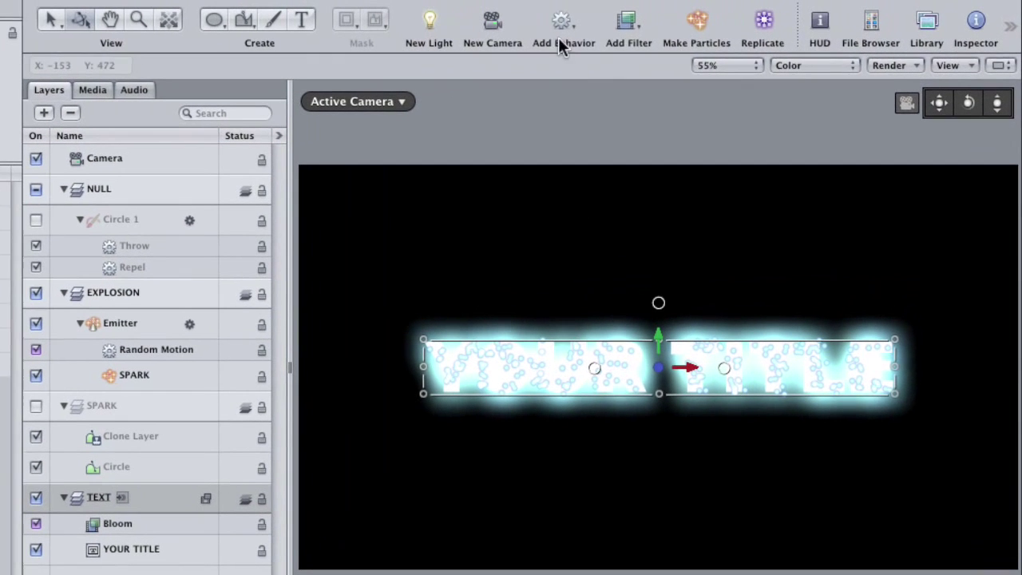
Step: Add a Fade In/Fade Out behavior with Fade In 0 and Fade Out 5, then preview it
left_click(660, 18)
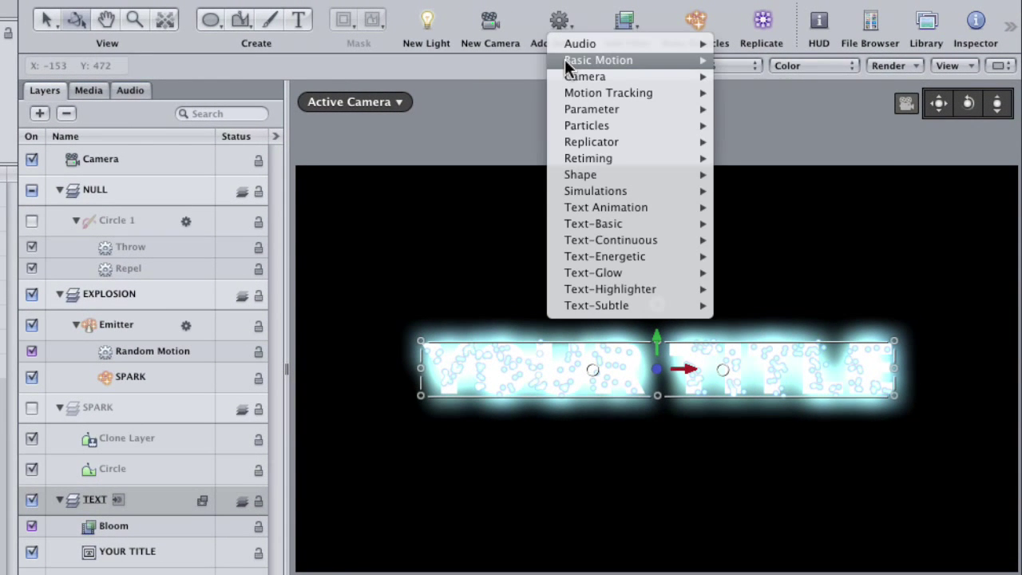
mouse_move(566, 60)
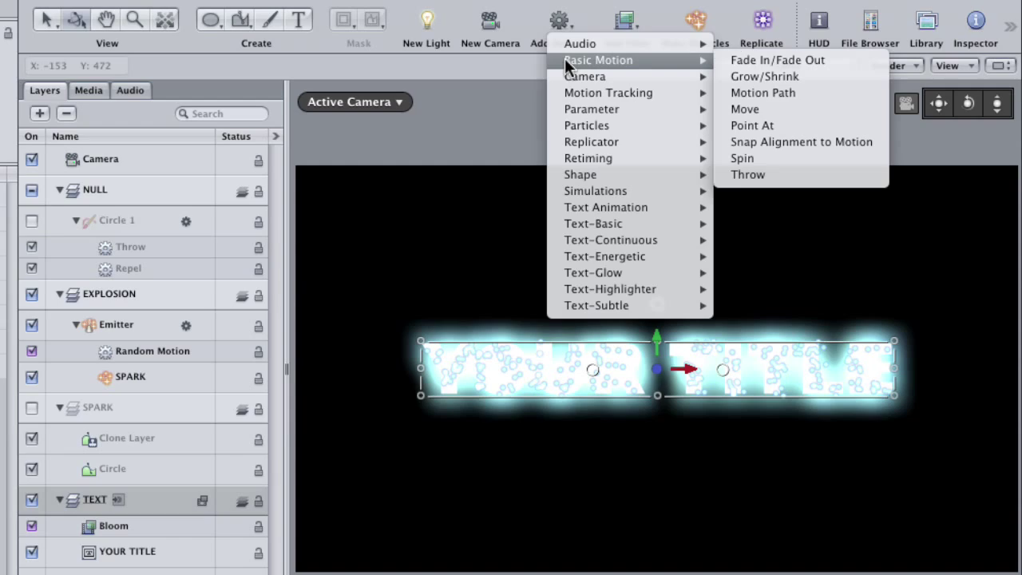
left_click(731, 60)
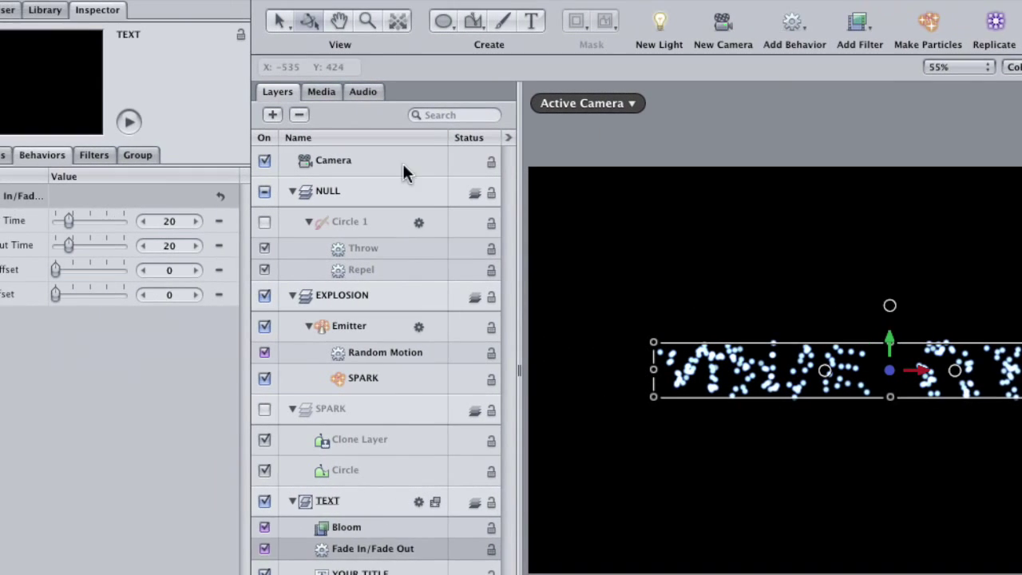
left_click_drag(222, 221, 191, 222)
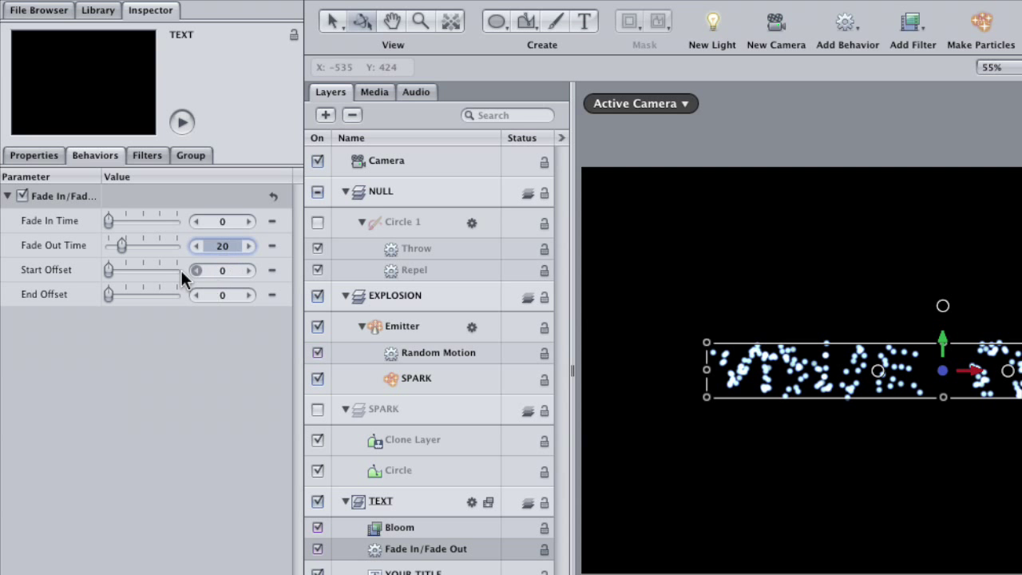
type("5")
key("Return")
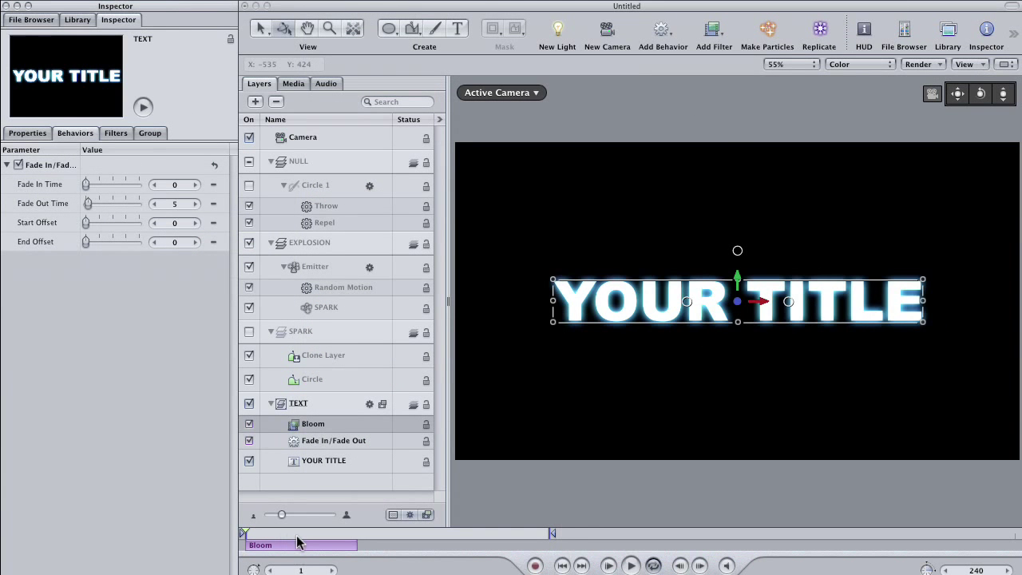
left_click_drag(308, 534, 242, 537)
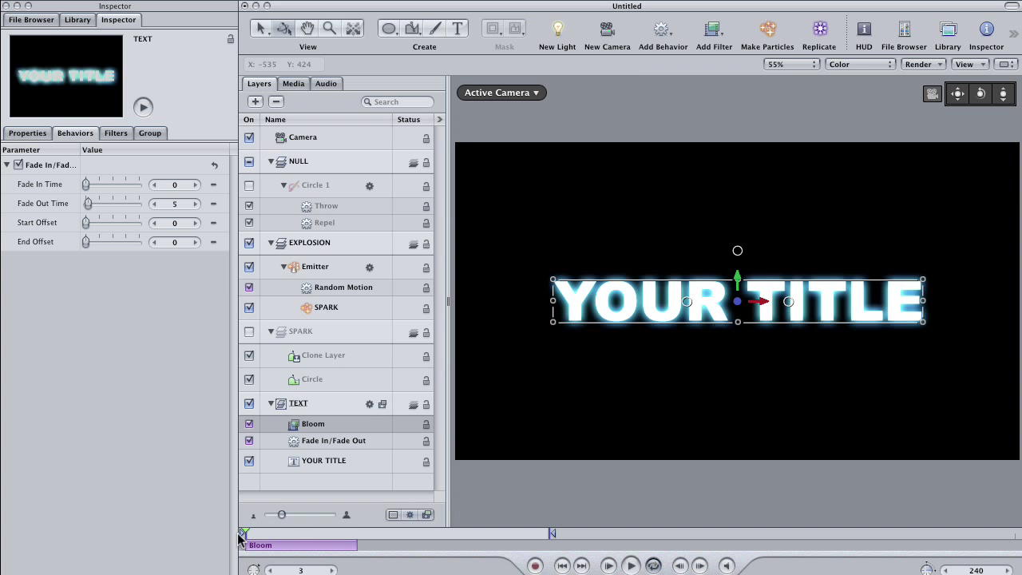
Step: Set the Emitter's Initial Number to 5000 and play to check the denser burst
left_click(317, 266)
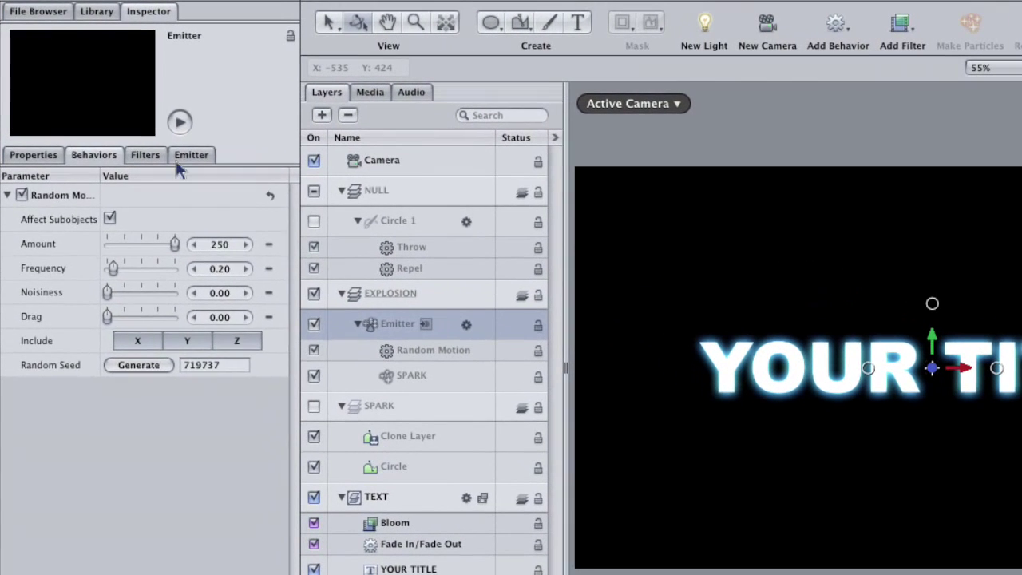
left_click(147, 132)
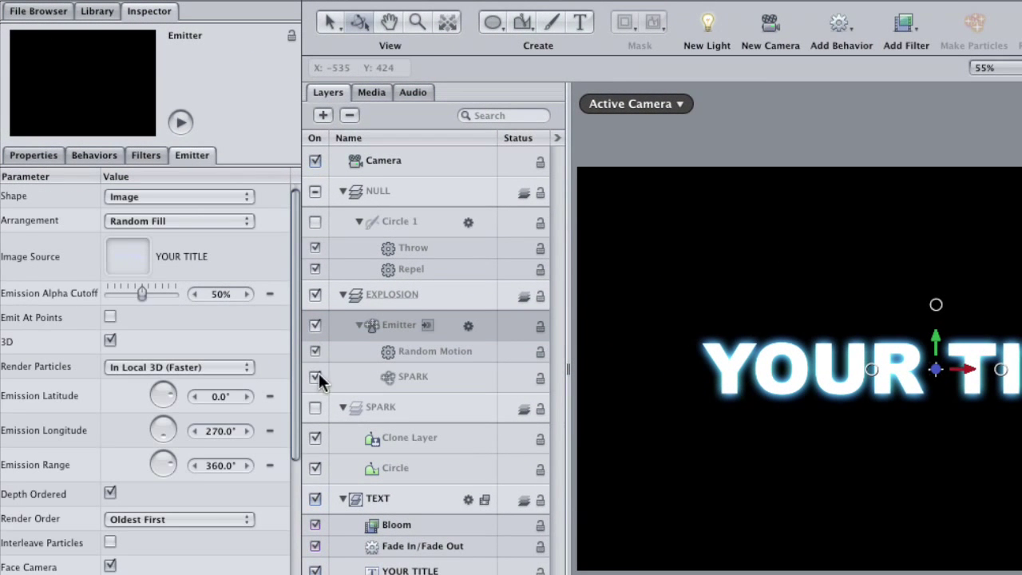
left_click_drag(293, 408, 287, 530)
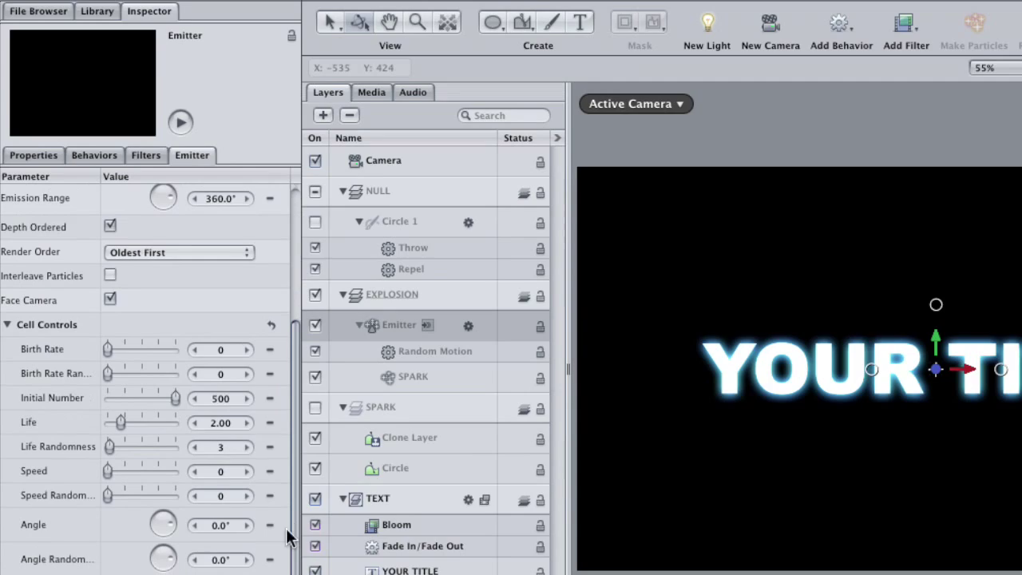
left_click(220, 397)
type("5000")
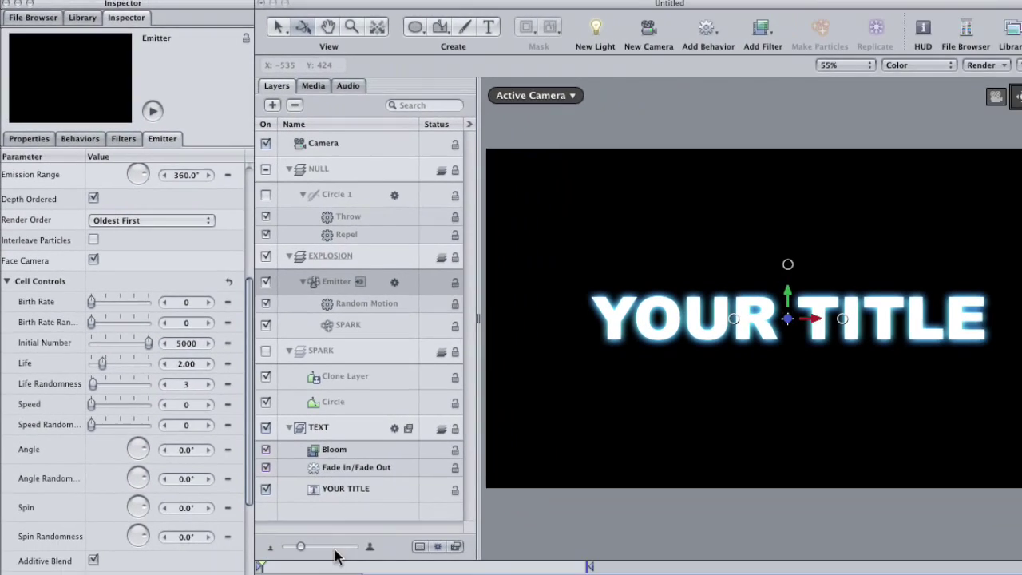
key("space")
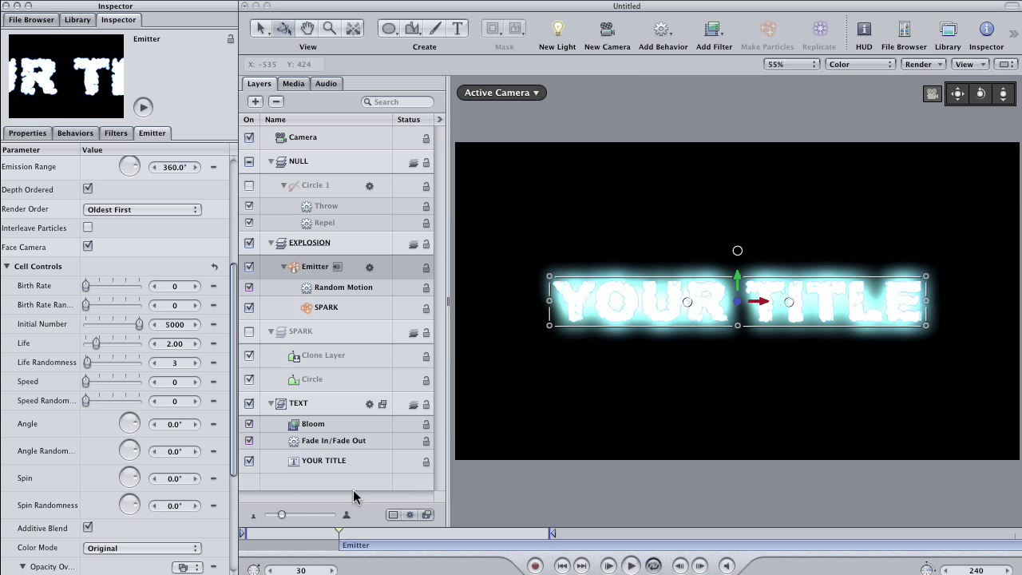
Step: Render a RAM preview and play the animation from the first frame
key("super+r")
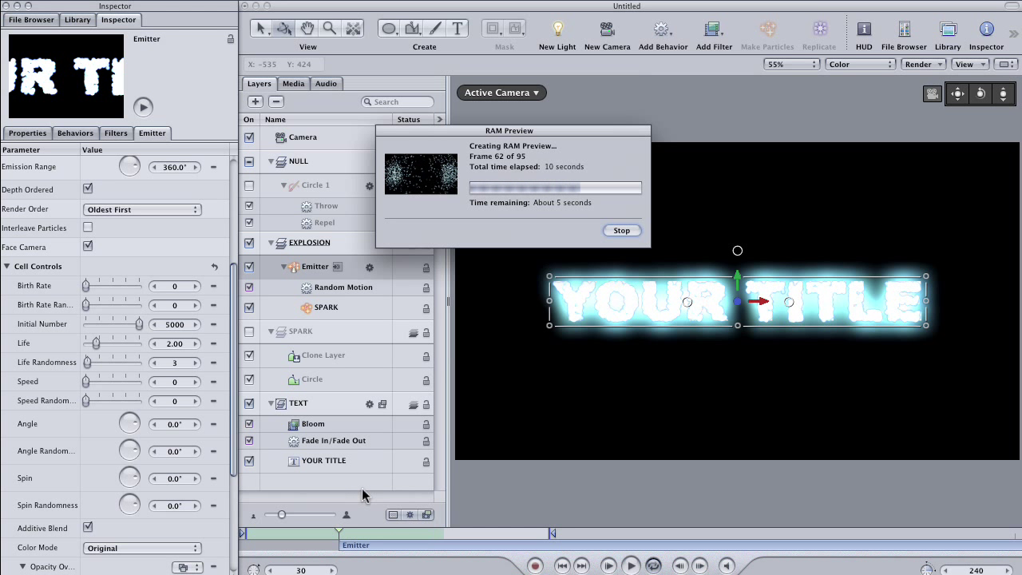
key("Home")
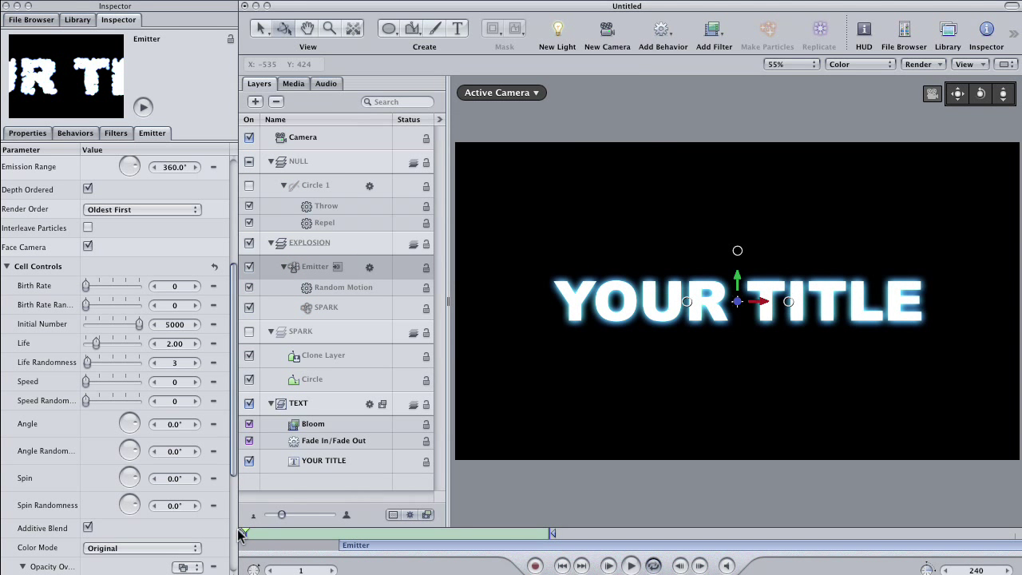
key("space")
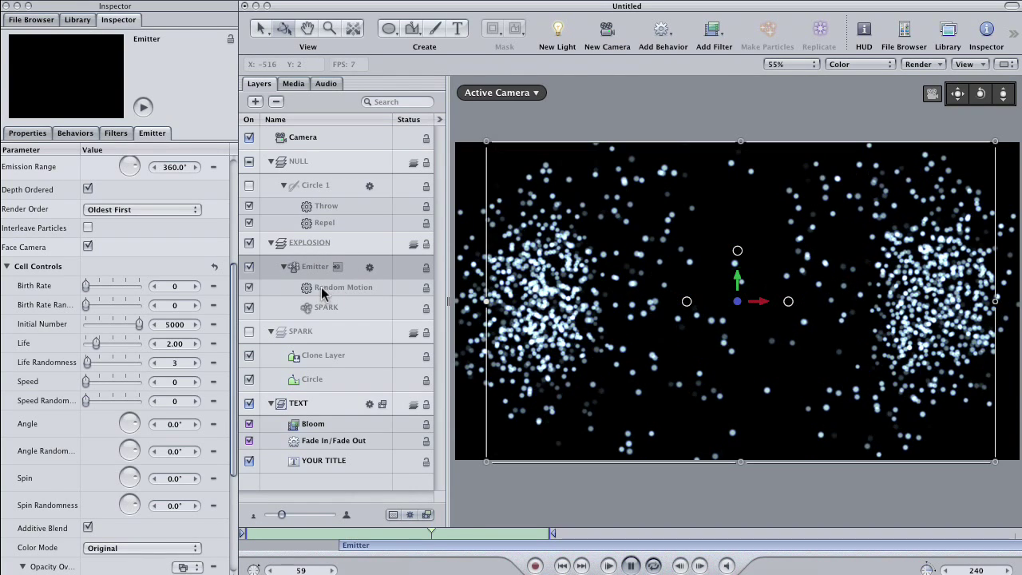
key("space")
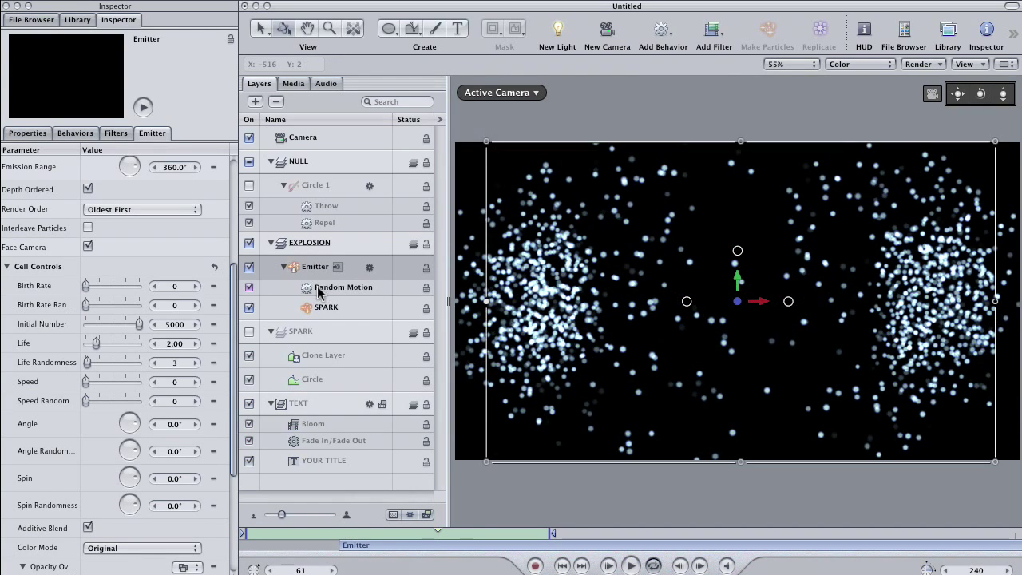
Step: Deselect the emitter, resume playback, and hide the Layers pane to enlarge the canvas
left_click(331, 488)
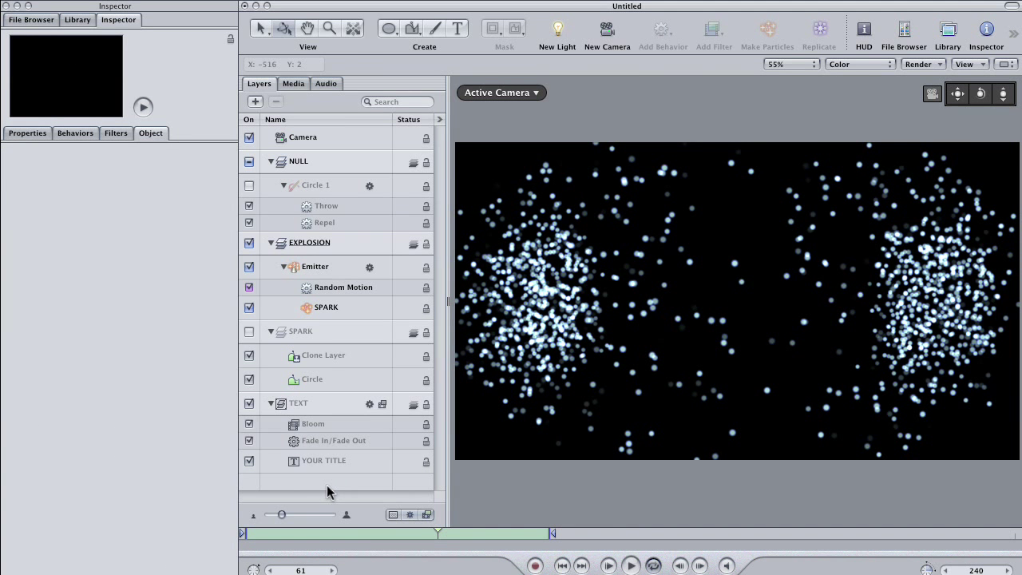
key("space")
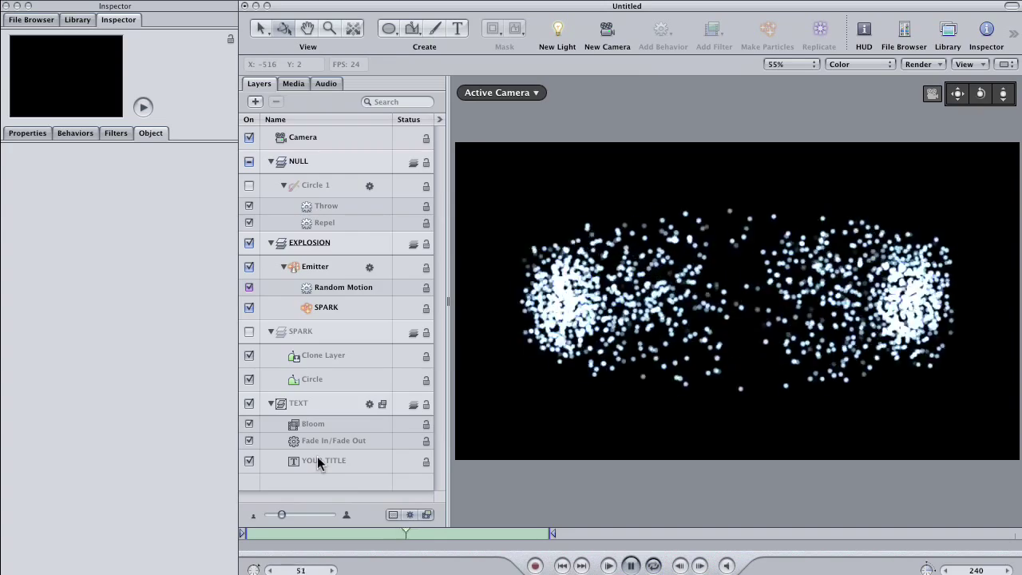
key("F5")
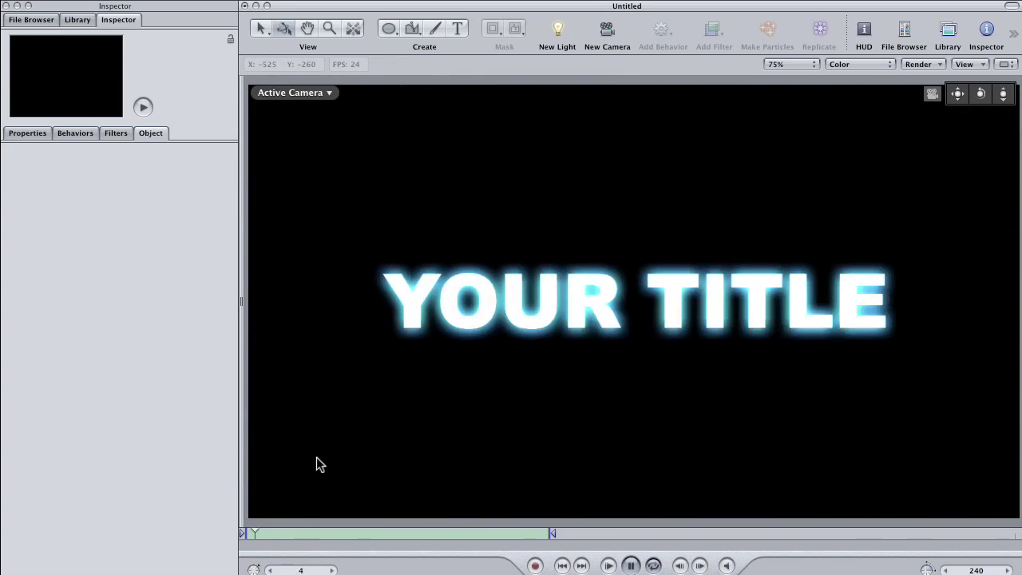